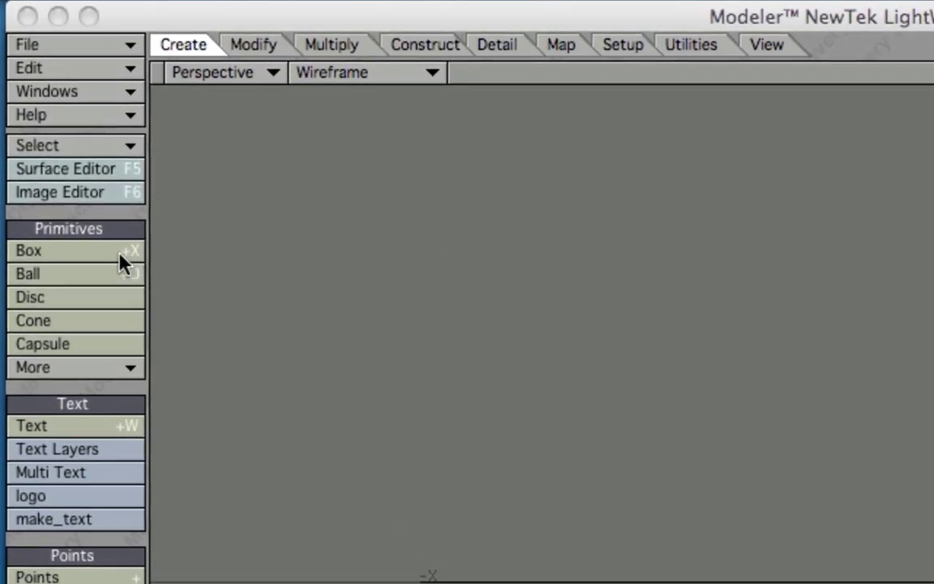
Create a flat box 10 cm wide and 10 cm high with zero depth, centred at the origin
click(97, 258)
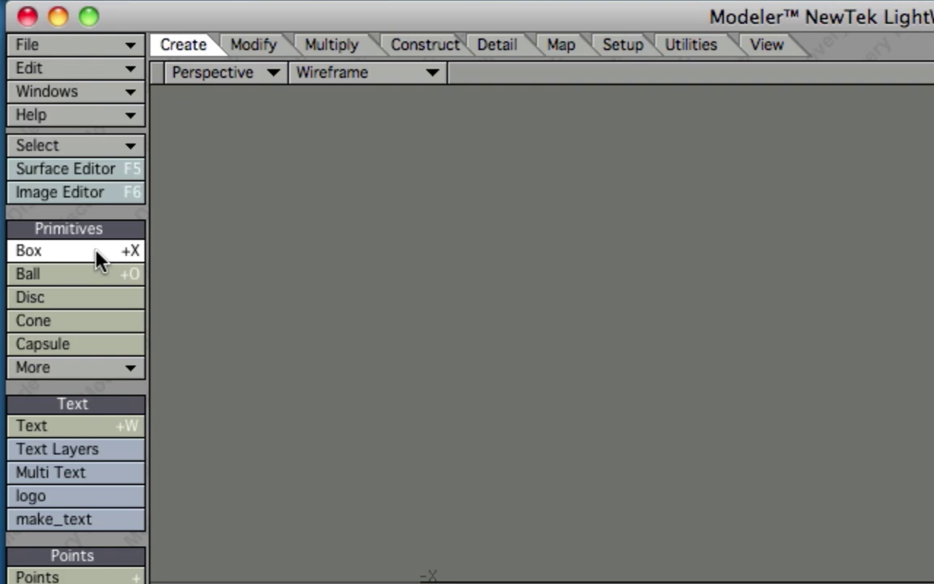
key(n)
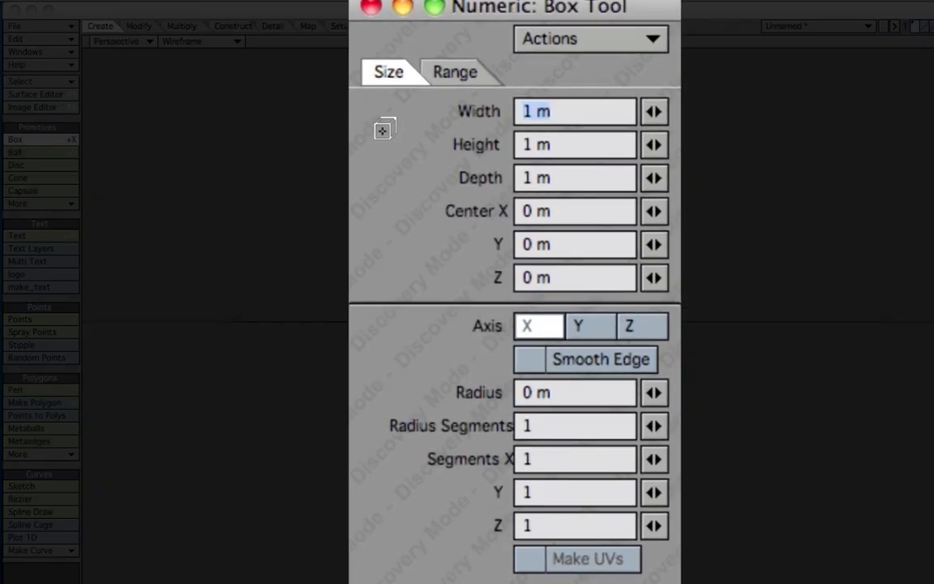
text(10cm)
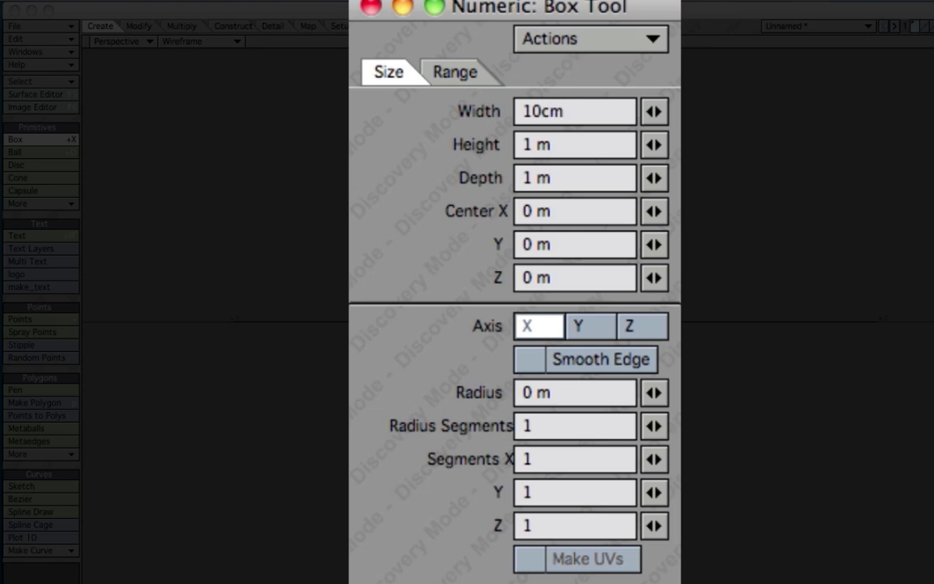
key(Tab)
text(10cm)
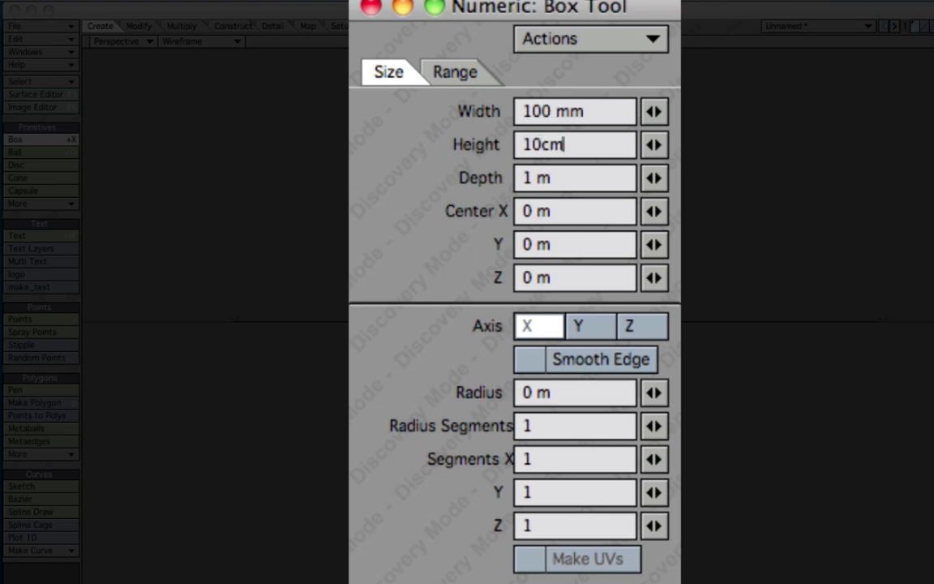
key(Tab)
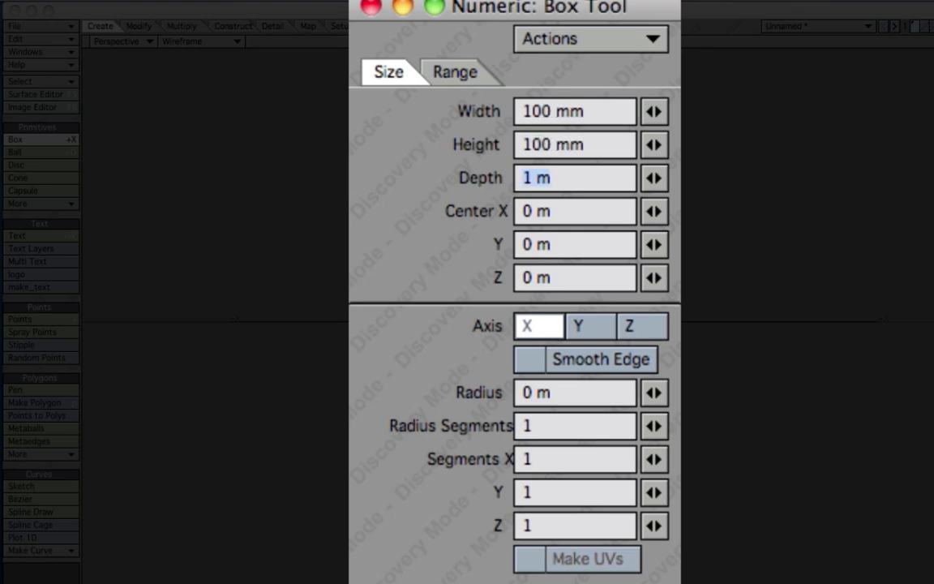
text(0)
key(Tab)
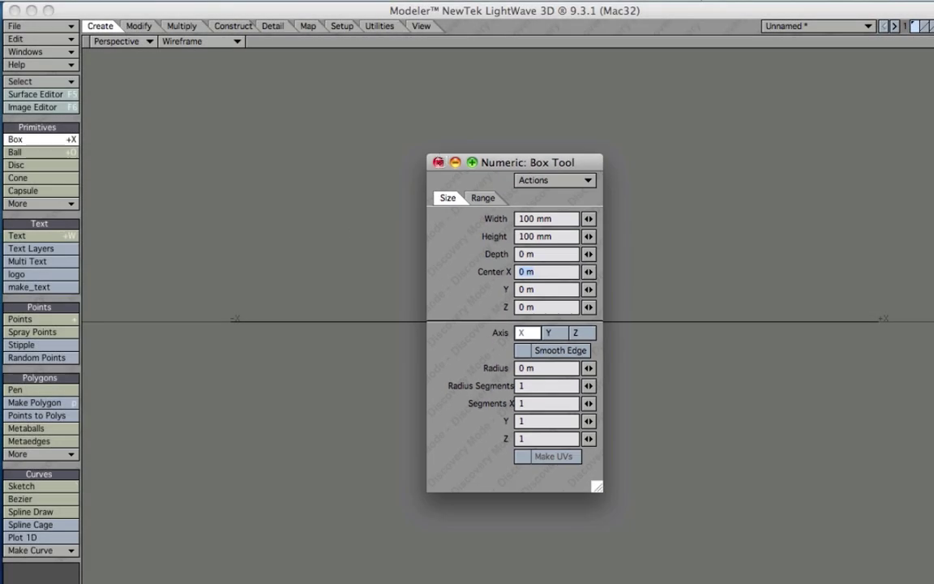
click(438, 163)
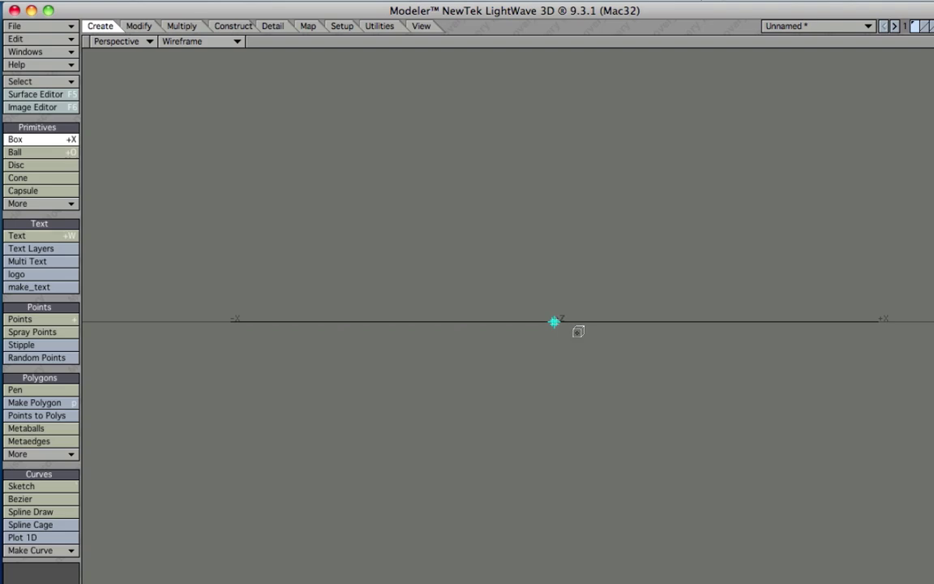
click(57, 140)
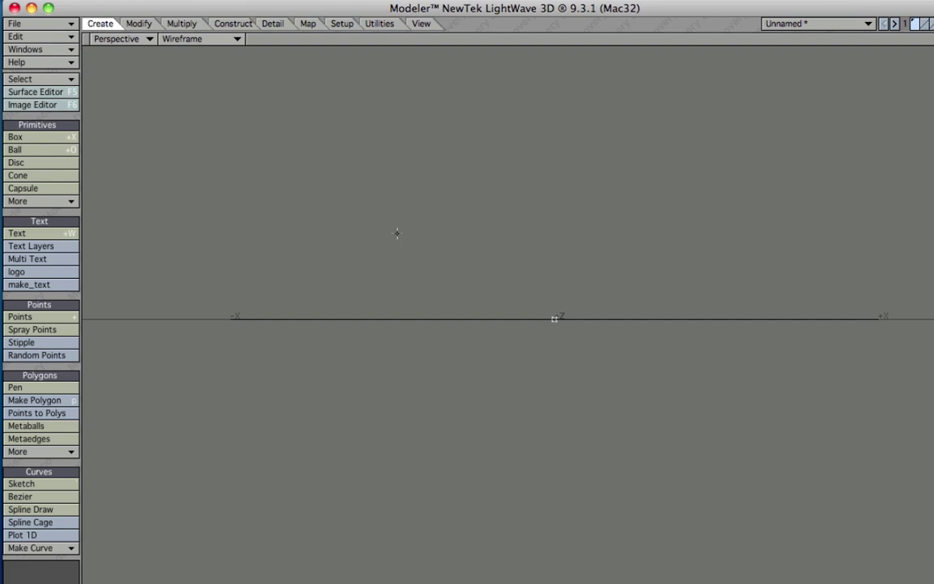
Unify the polygons of the diagonal line and mirror it across the X axis to form a cross
key(a)
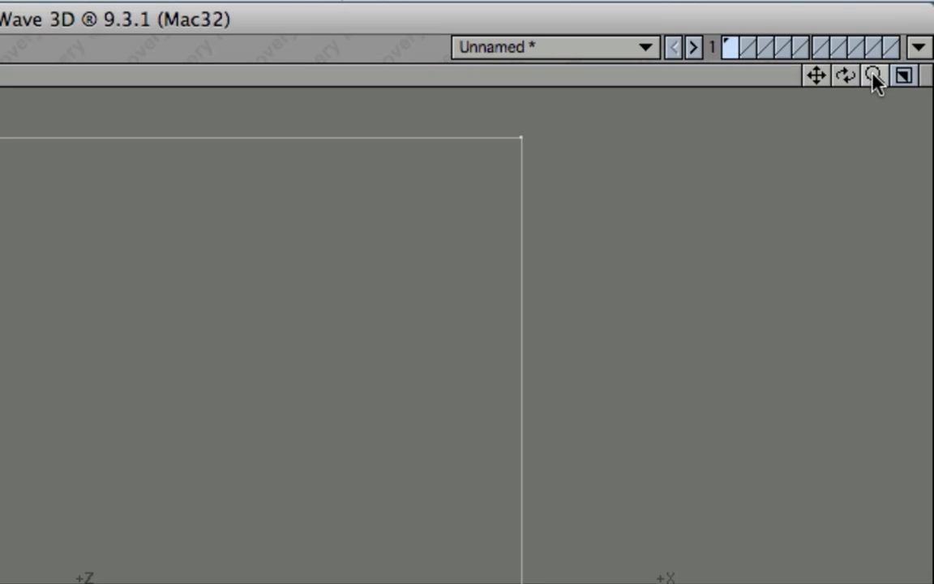
drag(872, 73, 799, 73)
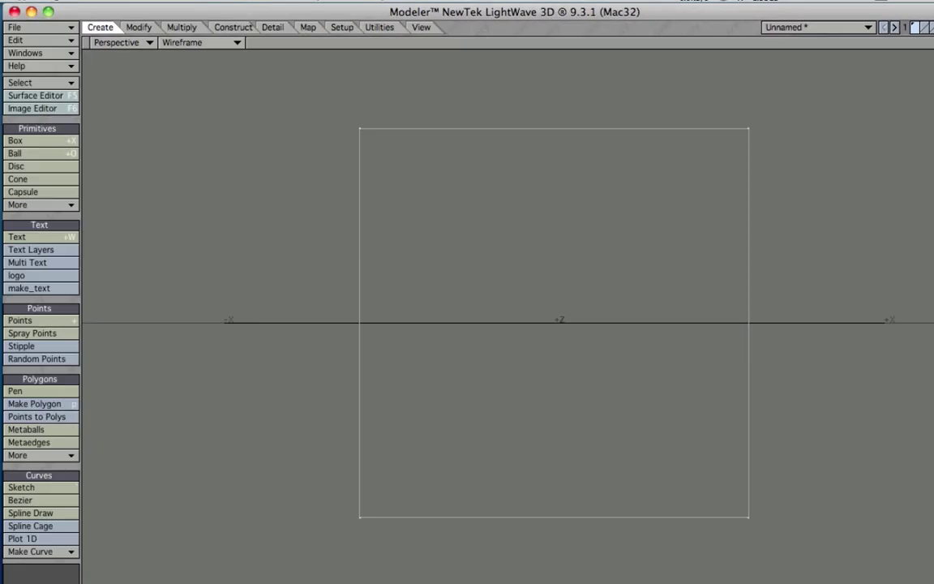
drag(924, 42, 860, 42)
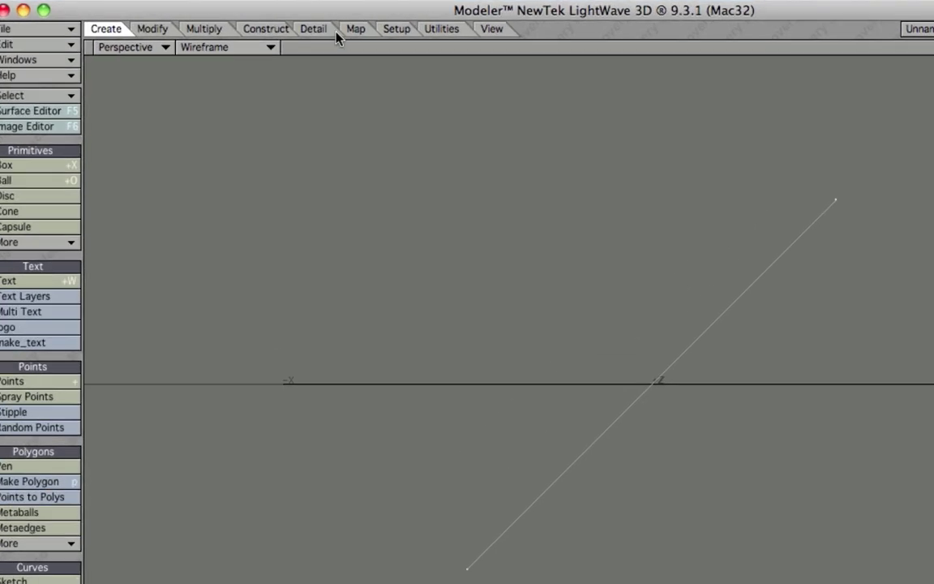
click(324, 29)
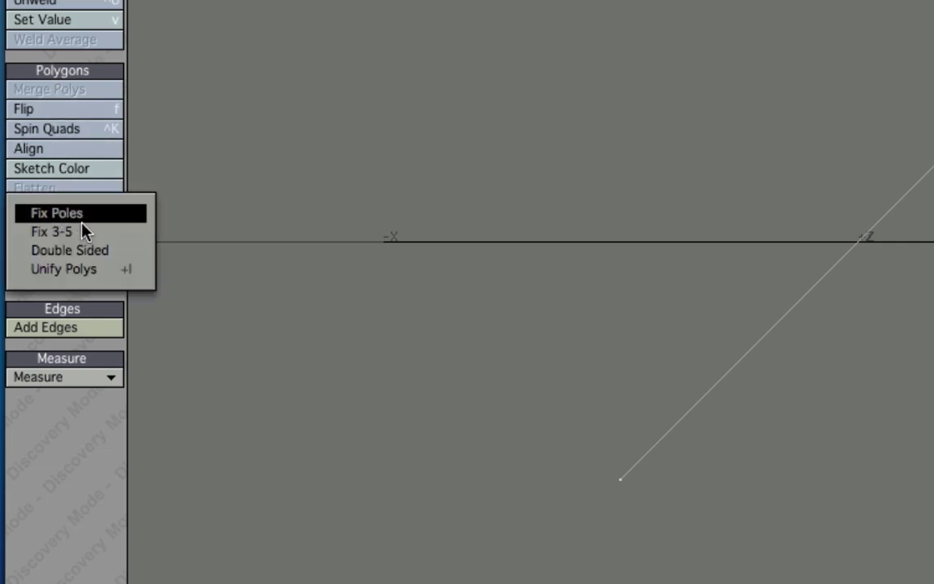
click(85, 273)
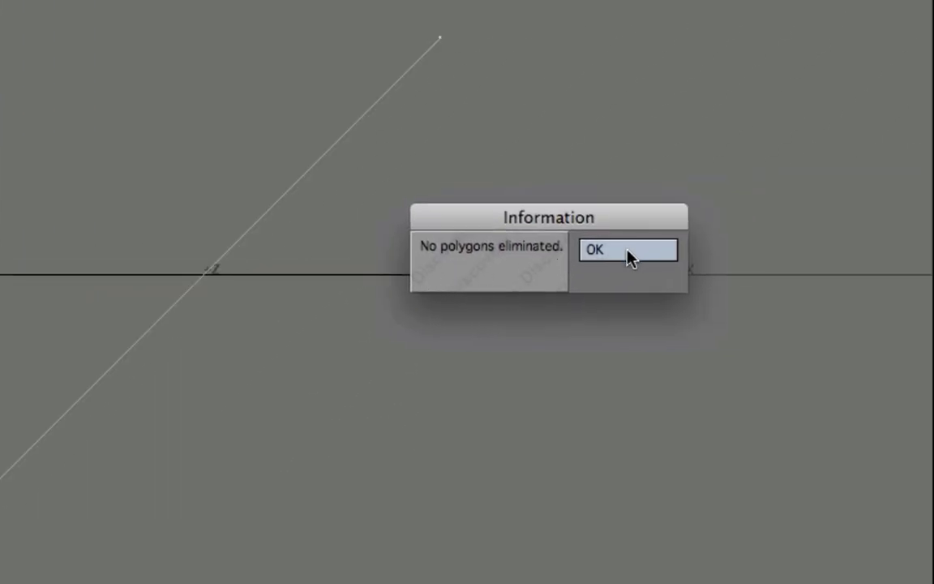
click(630, 253)
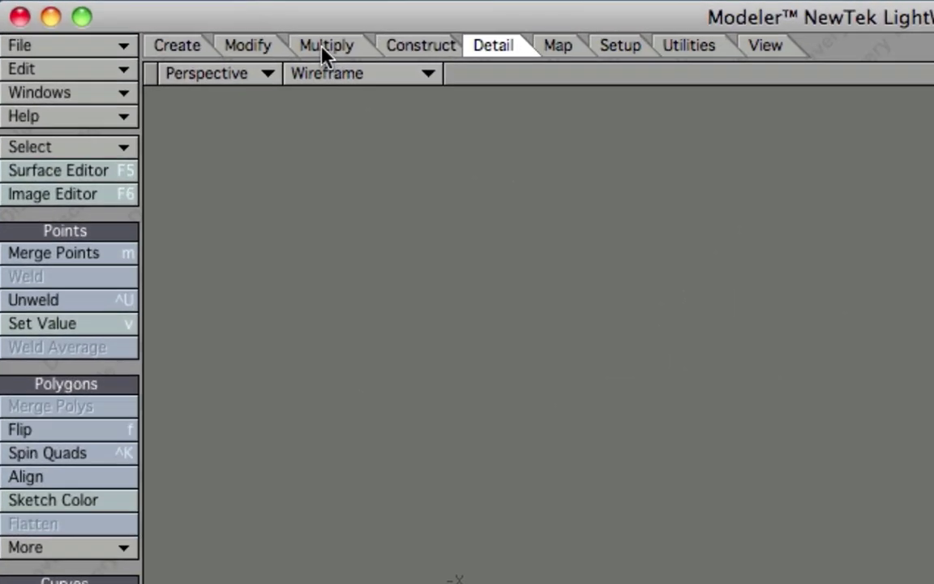
click(324, 46)
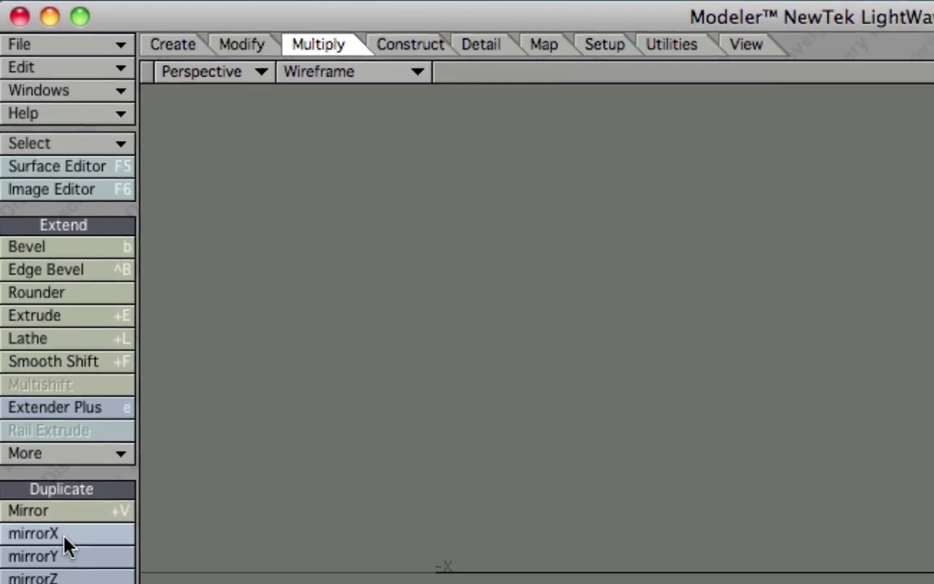
click(64, 538)
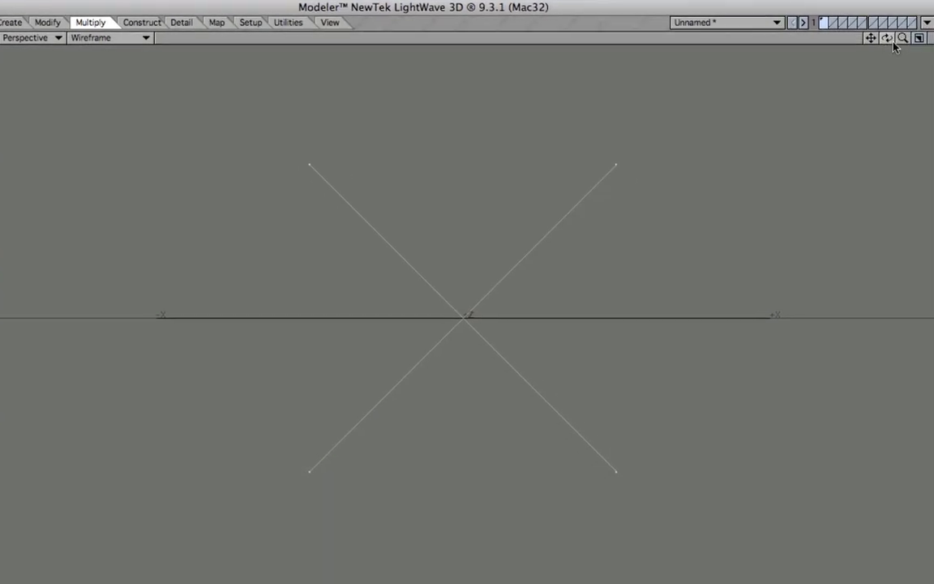
Extrude the crossed lines 1 m along Z, with X and Y extents of 0 and one side
drag(887, 39, 850, 85)
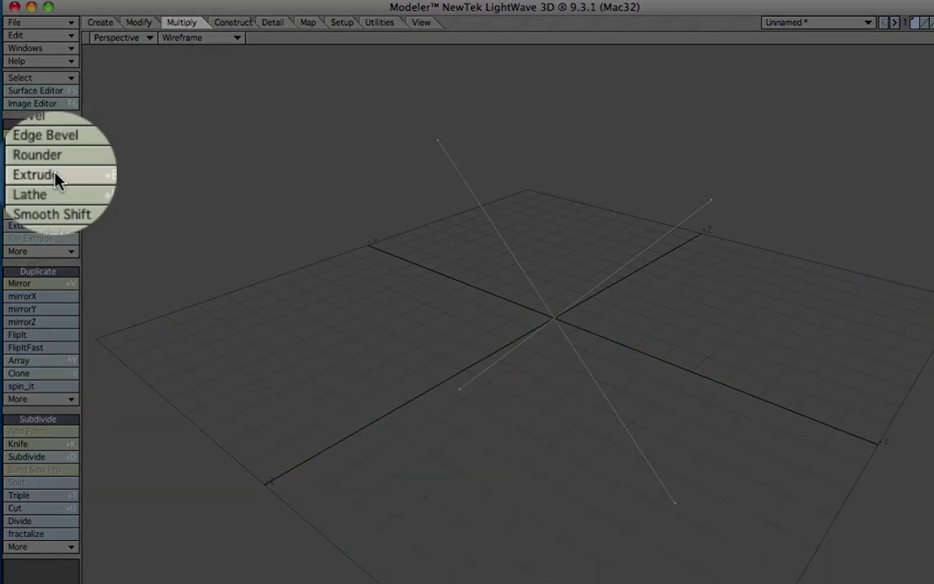
click(37, 174)
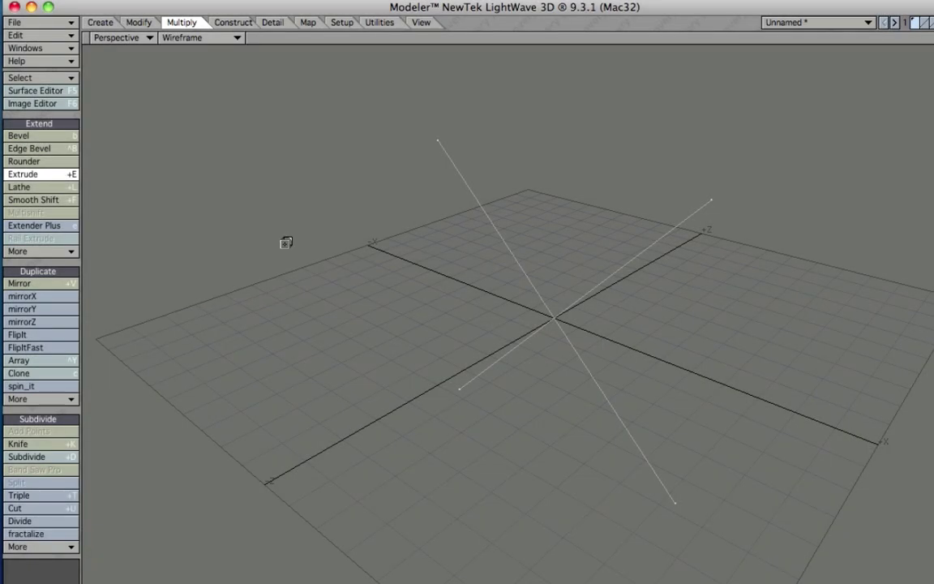
key(n)
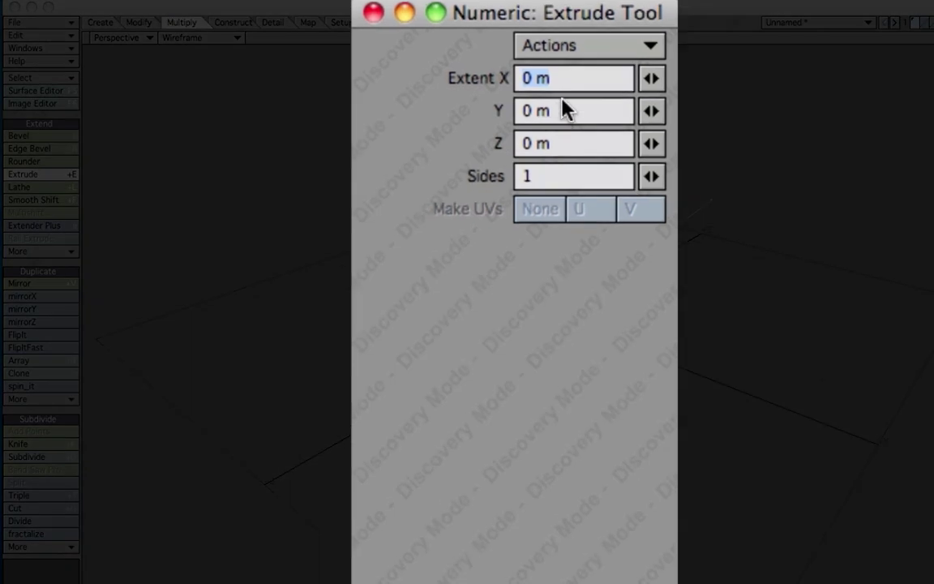
text(0)
key(Tab)
text(0)
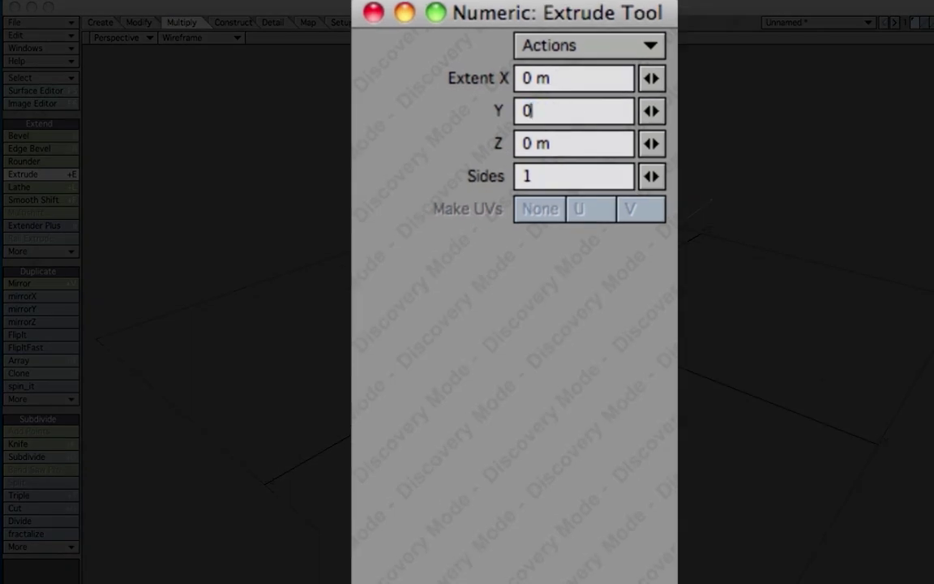
key(Tab)
text(1)
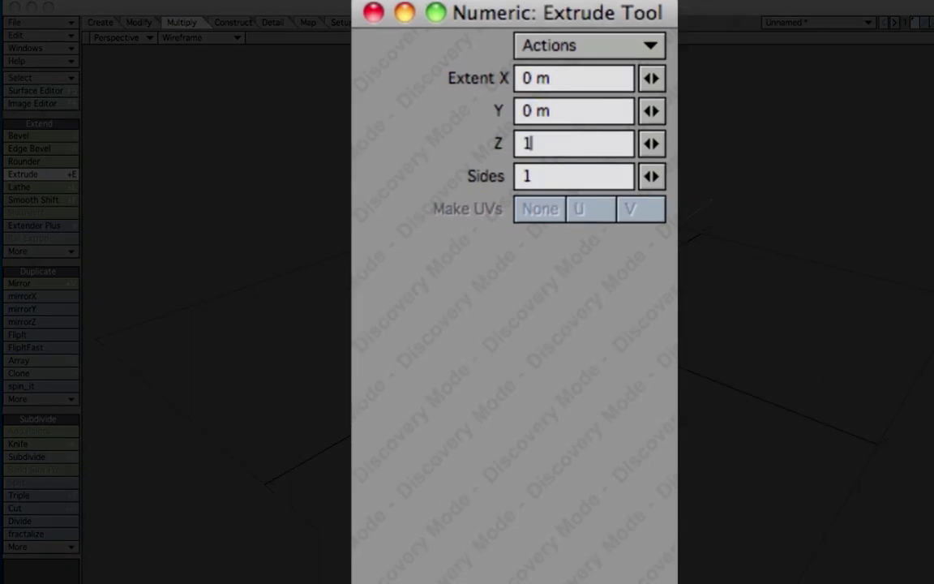
key(Tab)
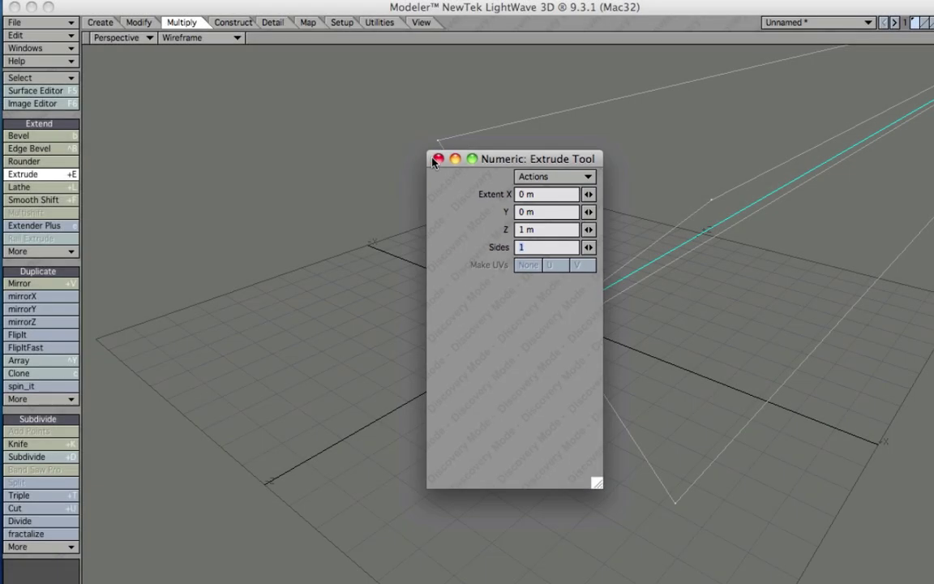
click(437, 159)
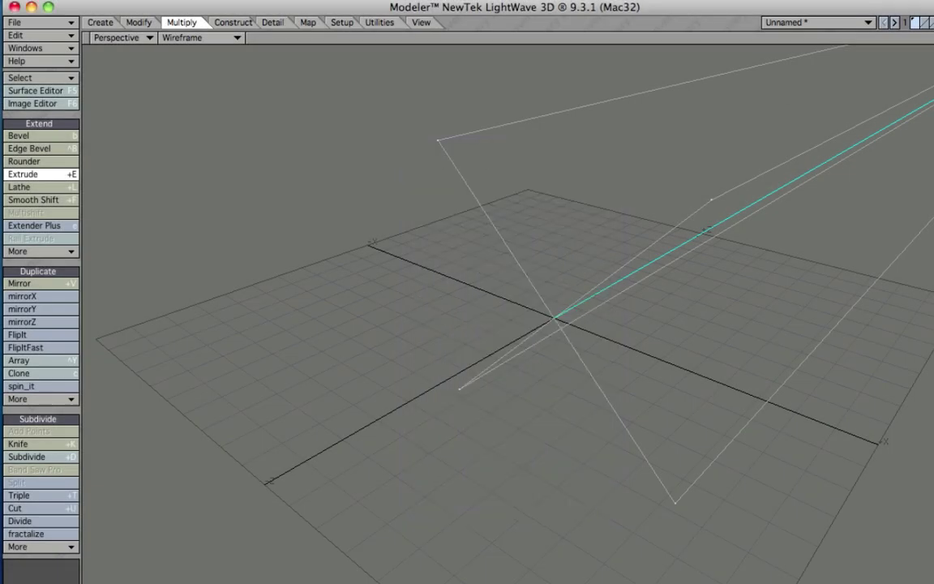
Save the extruded object to the Desktop as phaser.lwo
alt+drag(554, 318, 344, 322)
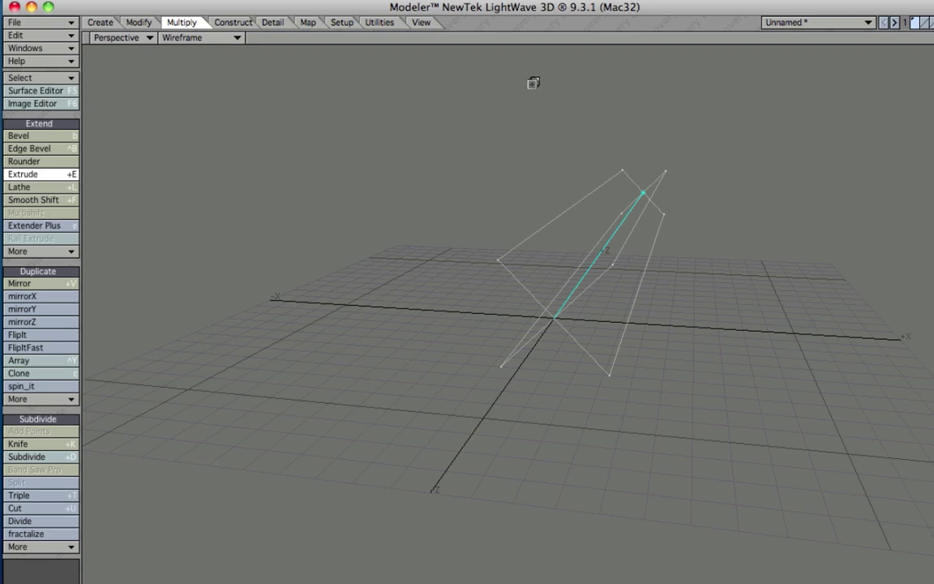
key(shift+s)
click(333, 248)
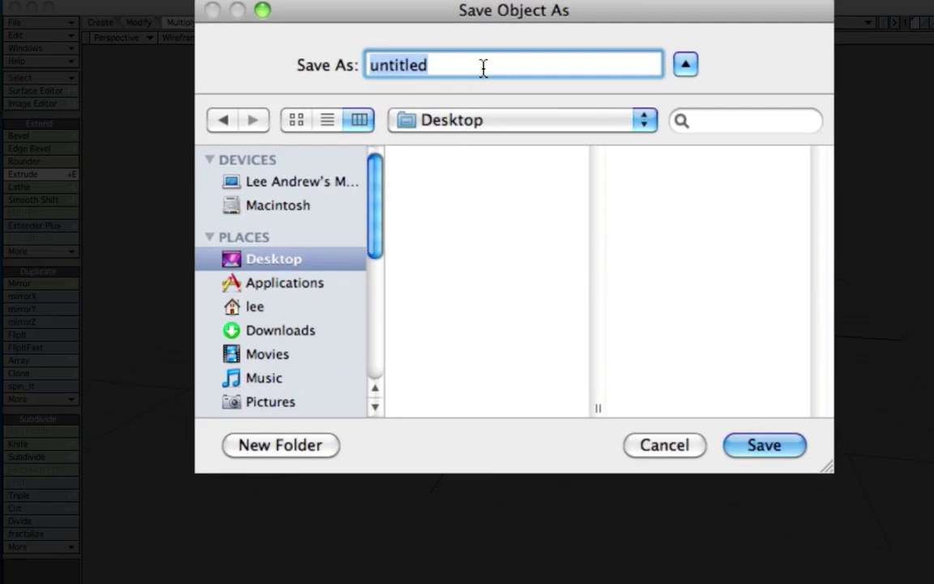
text(phaser.lwo)
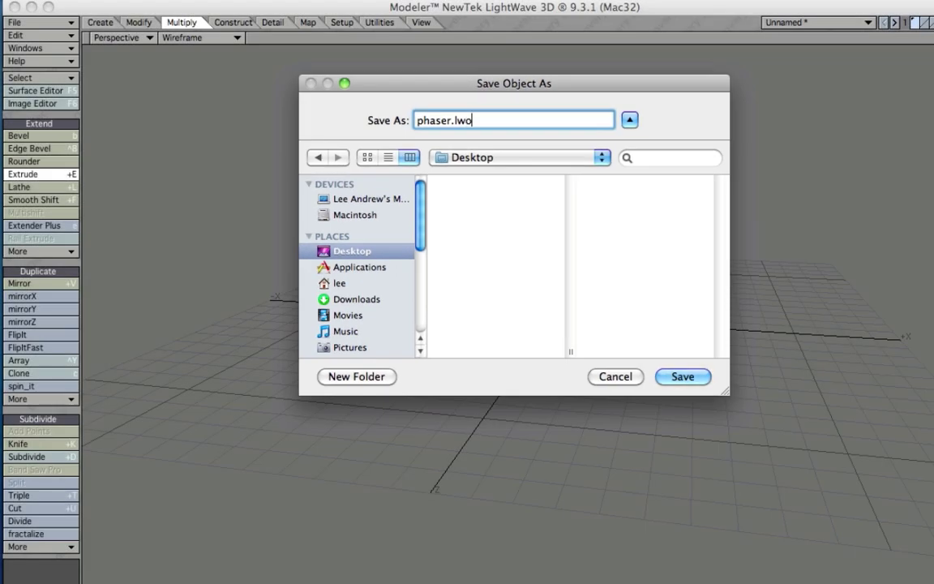
key(Return)
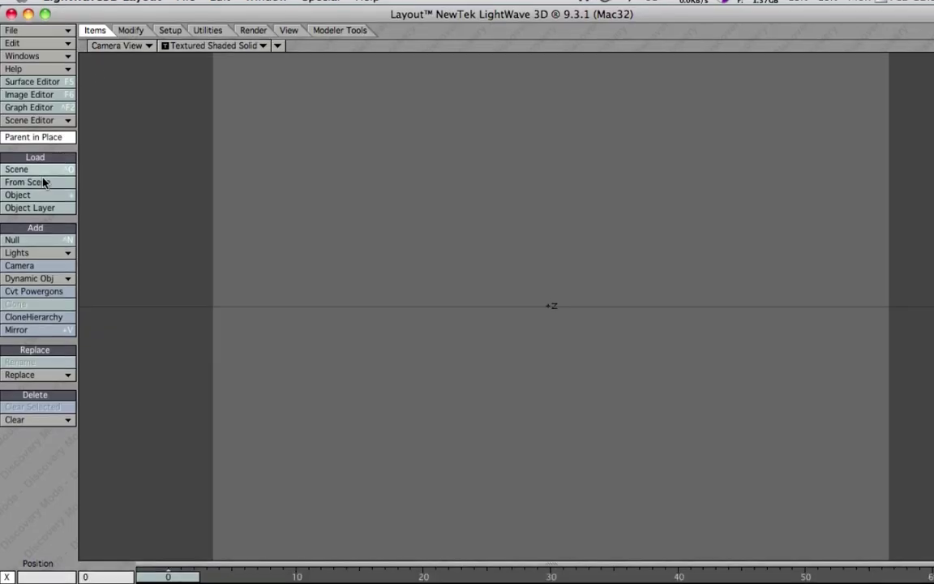
Switch to Layout, load the phaser object, and move the camera to about X 45 mm, Y 140 mm to view it at an angle
click(34, 191)
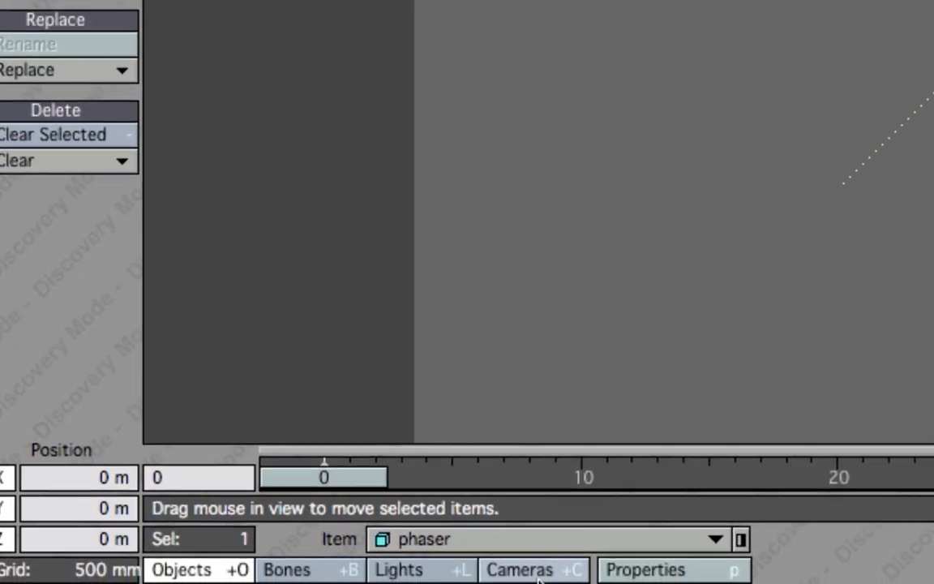
click(538, 572)
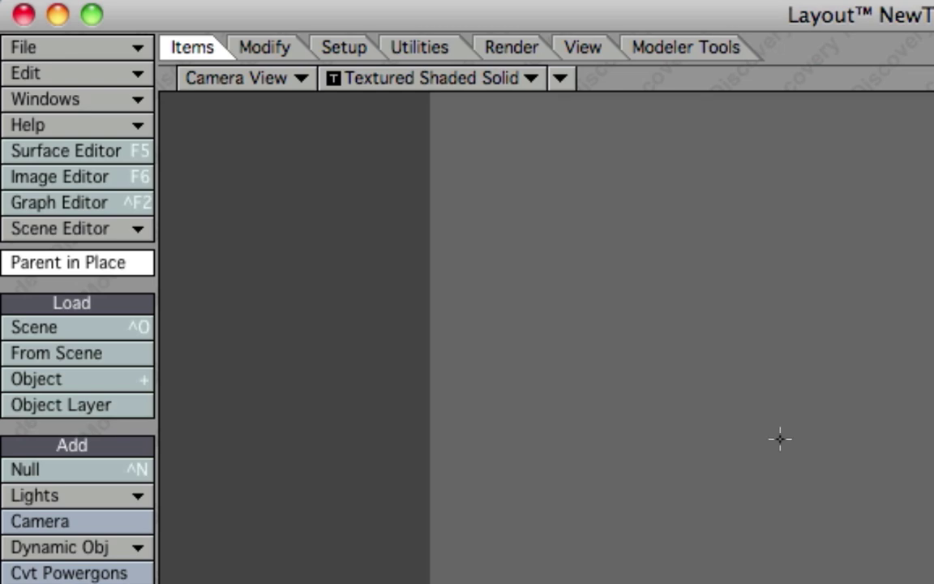
click(305, 48)
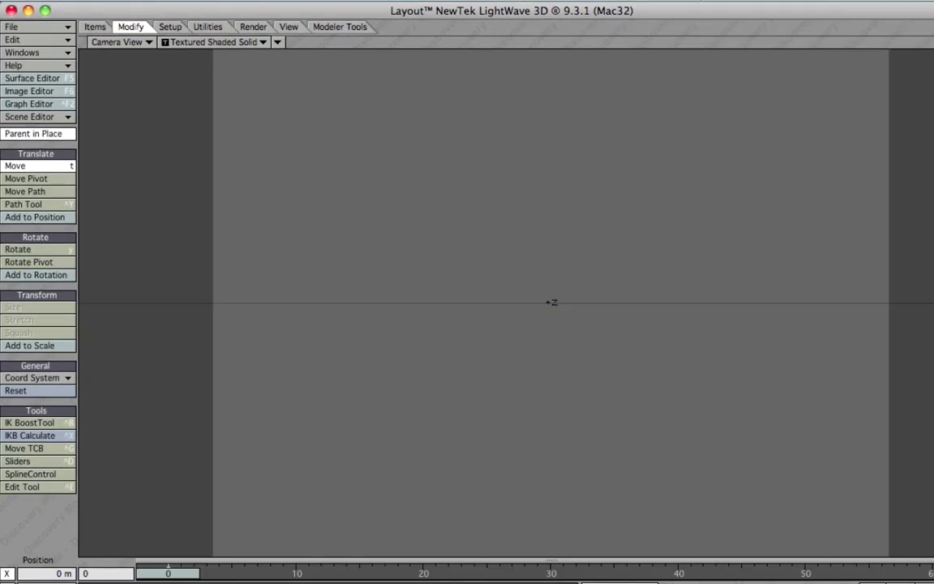
drag(551, 302, 596, 341)
right_drag(596, 341, 596, 300)
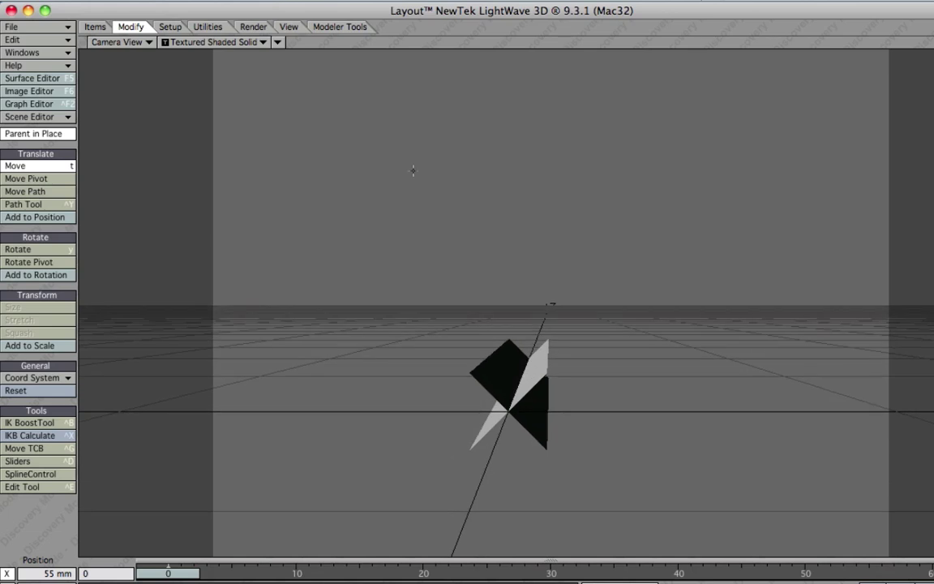
drag(413, 170, 411, 109)
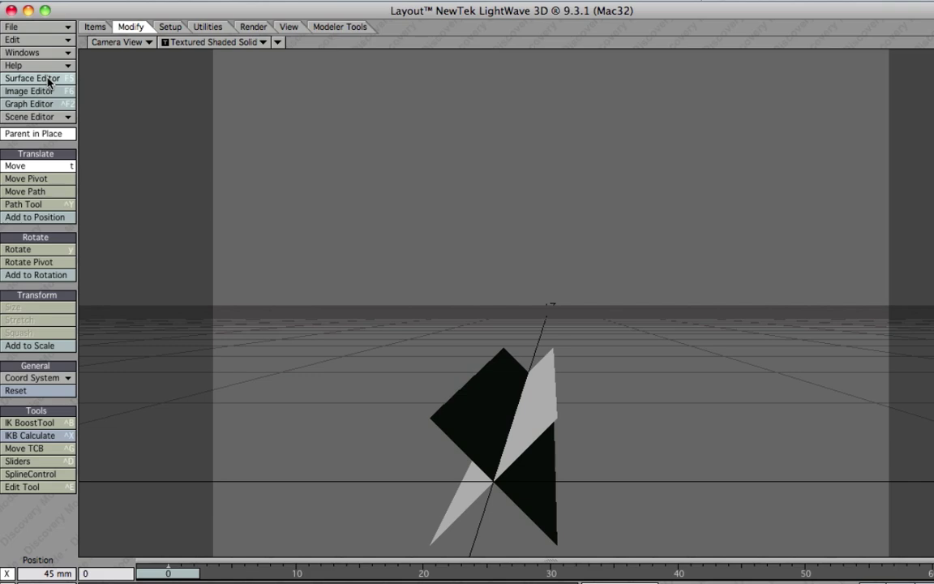
Clear the Layout scene without saving the scene or the phaser object
click(32, 26)
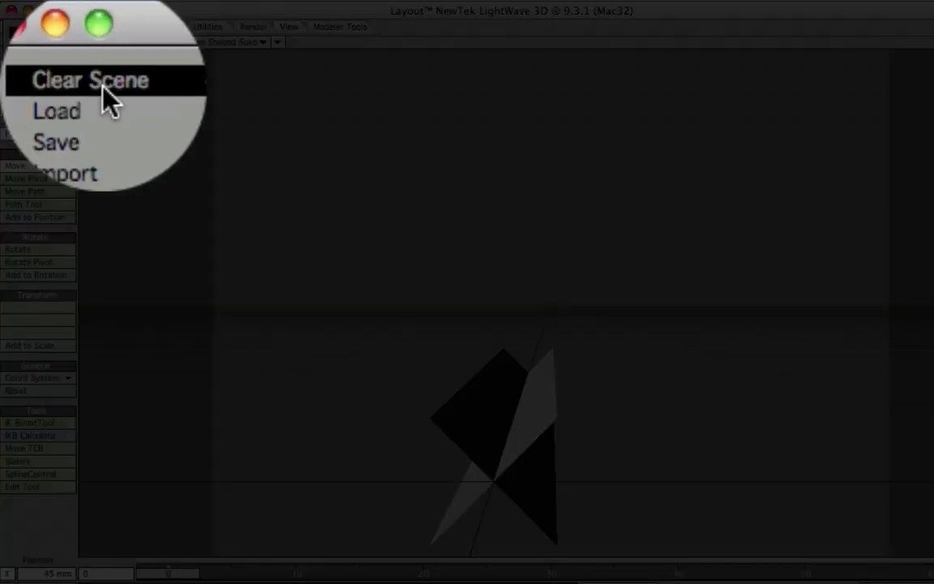
click(39, 29)
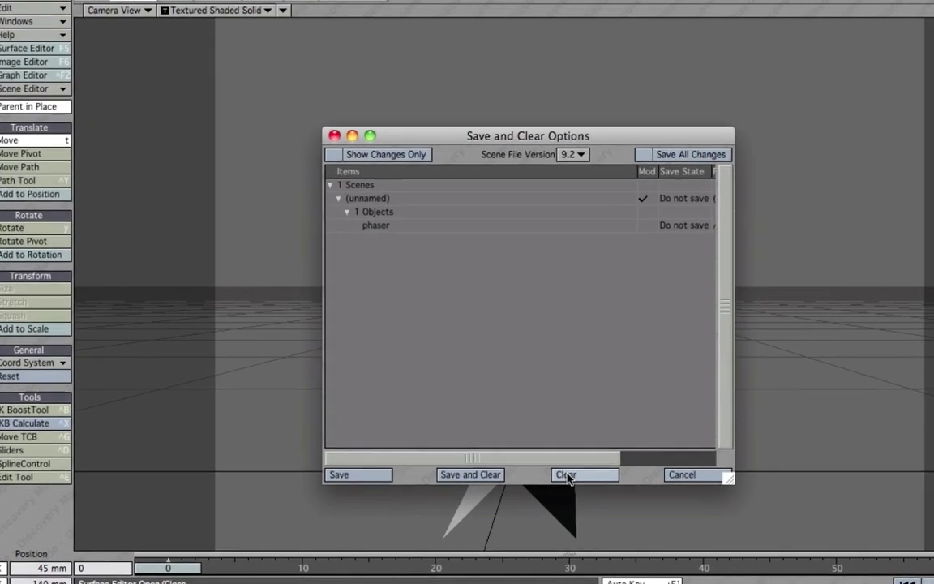
click(567, 475)
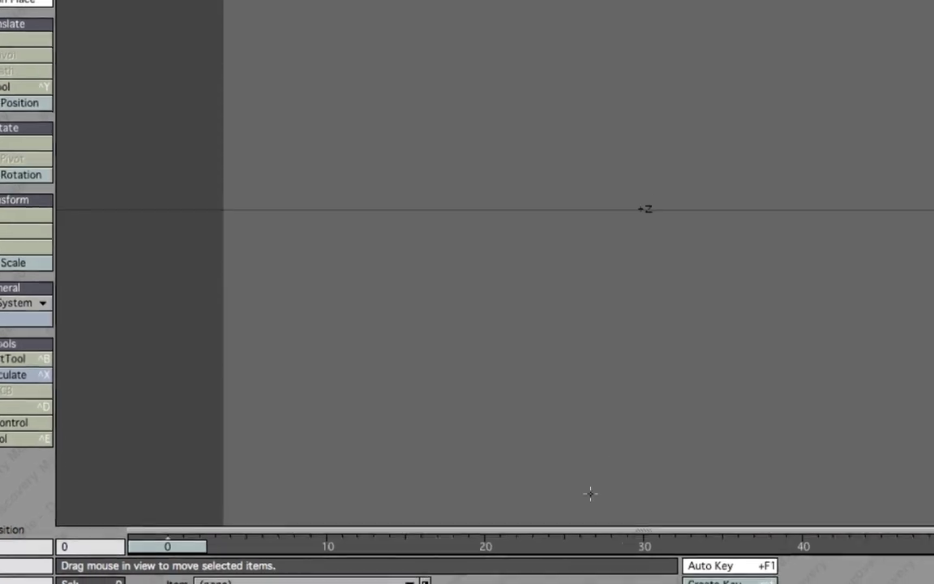
Move the scene's light to the origin by setting its X, Y and Z position to 0 m
click(232, 583)
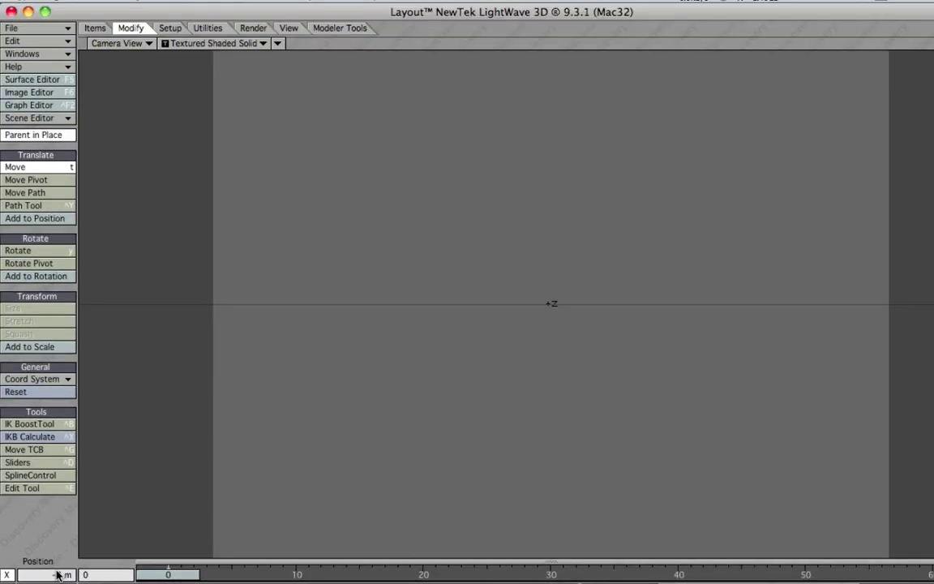
double_click(58, 574)
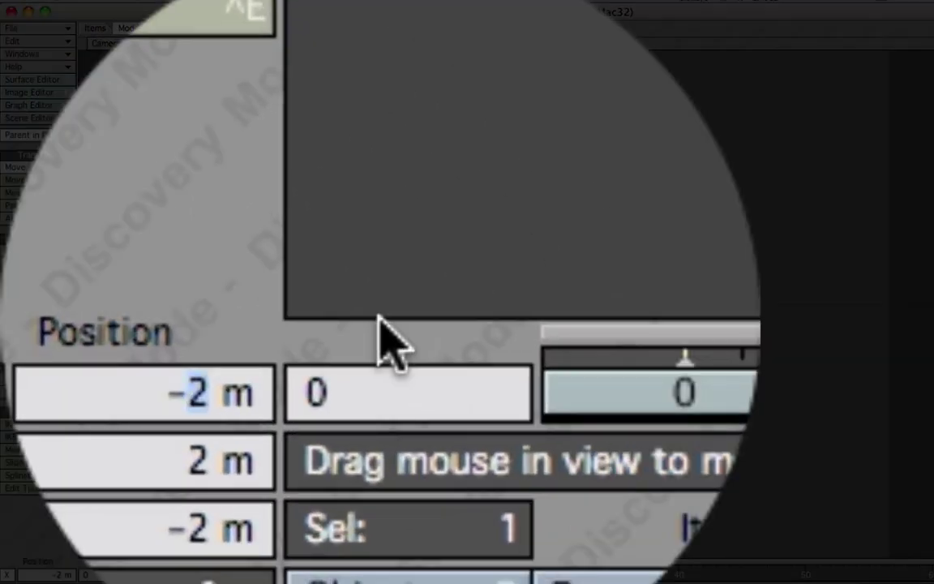
key(Delete)
key(Delete)
key(Delete)
key(BackSpace)
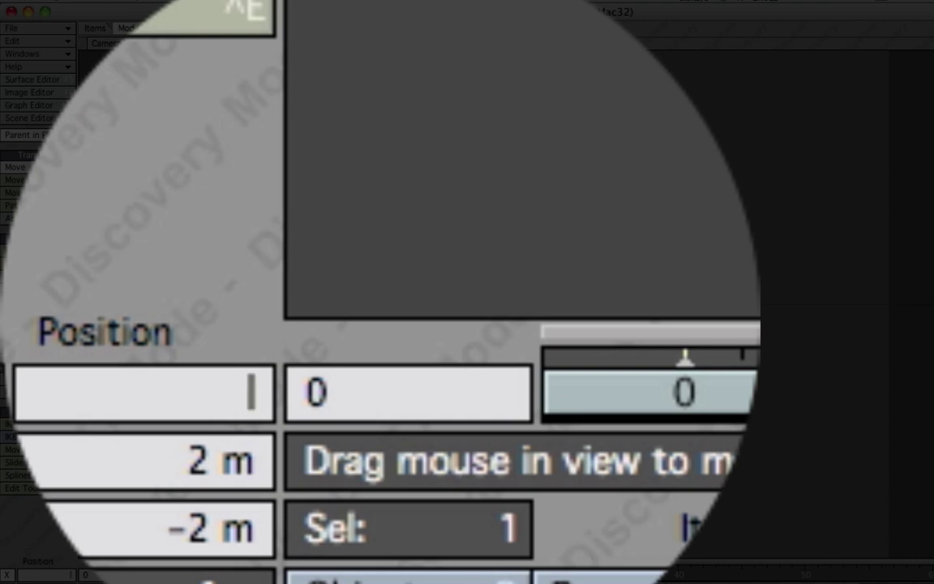
text(0)
key(Tab)
text(0)
key(Tab)
text(0)
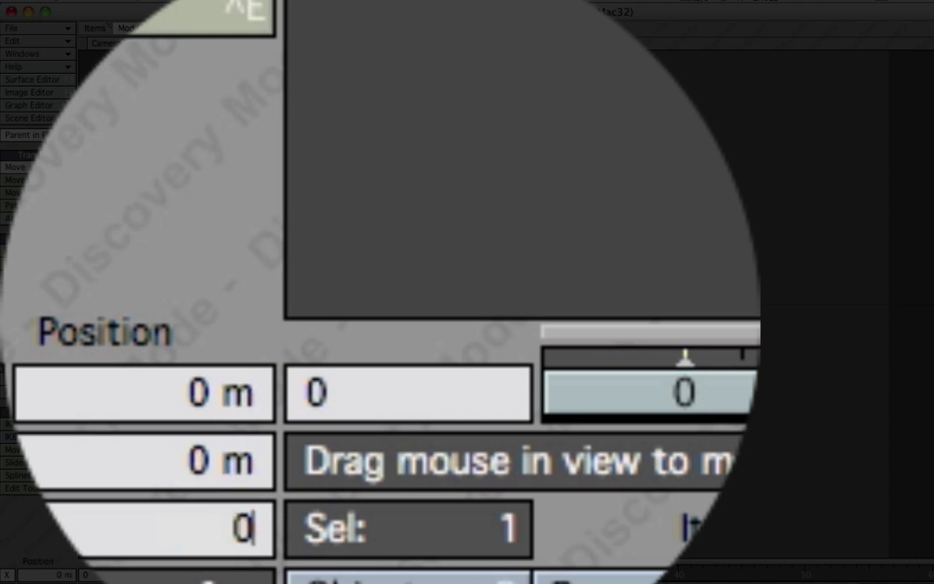
key(Tab)
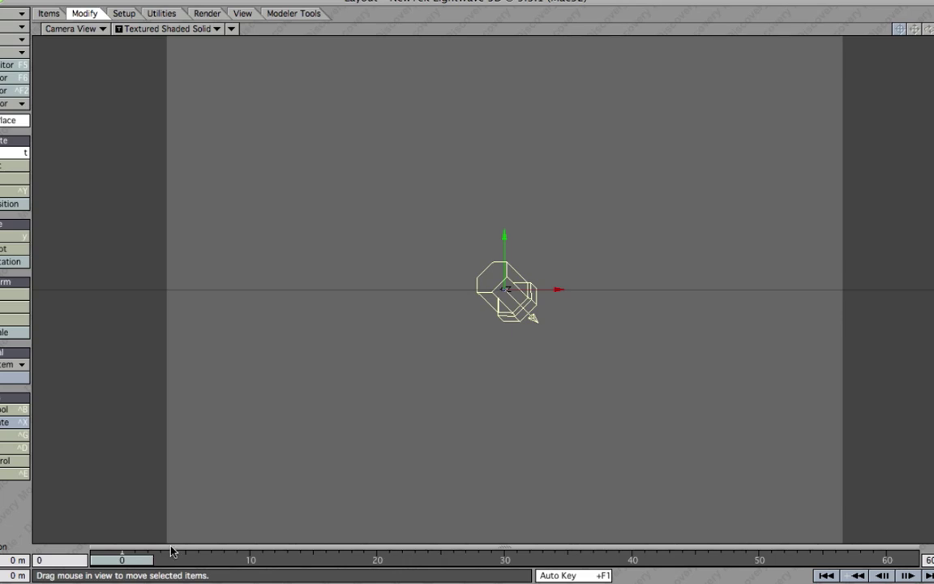
Change the light to a Point Light and enable its lens flare
key(p)
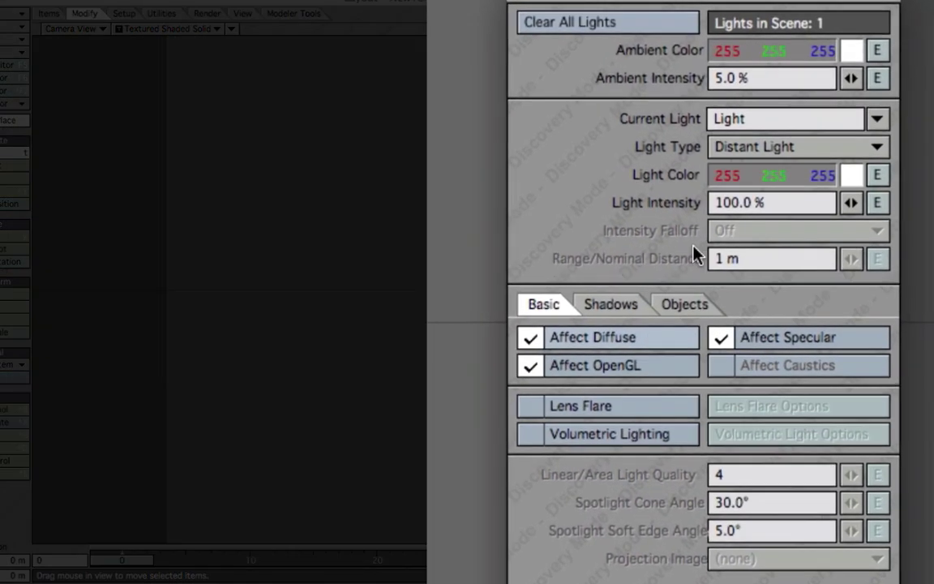
click(814, 176)
click(720, 163)
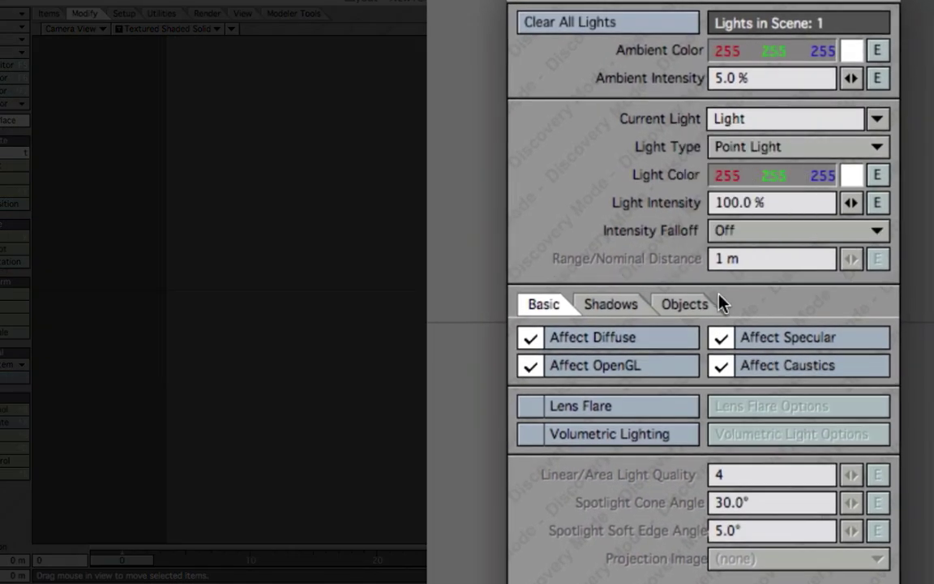
click(666, 405)
Set the light's flare intensity to 75% and turn off Fade Off Screen, Central Ring and Random Streaks
click(762, 406)
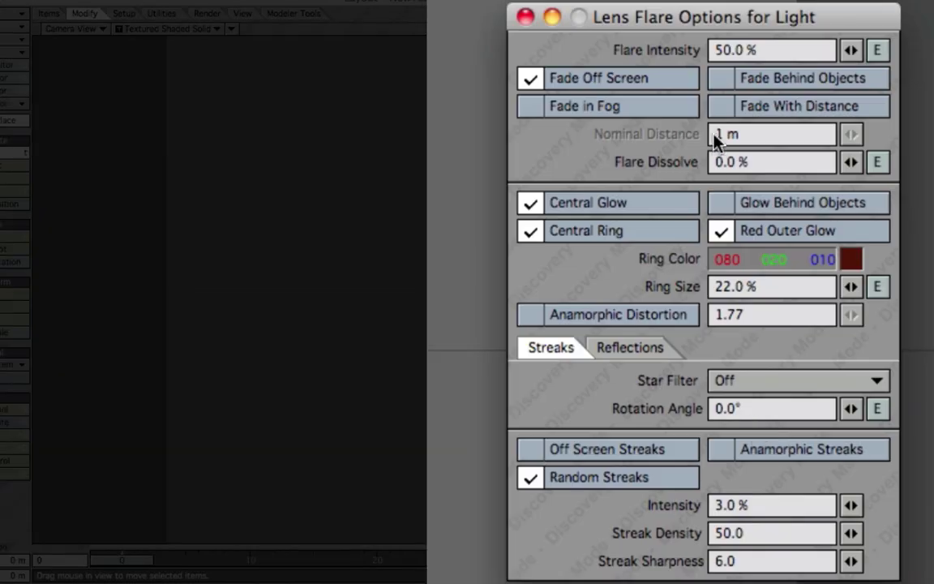
double_click(739, 55)
text(75)
key(Tab)
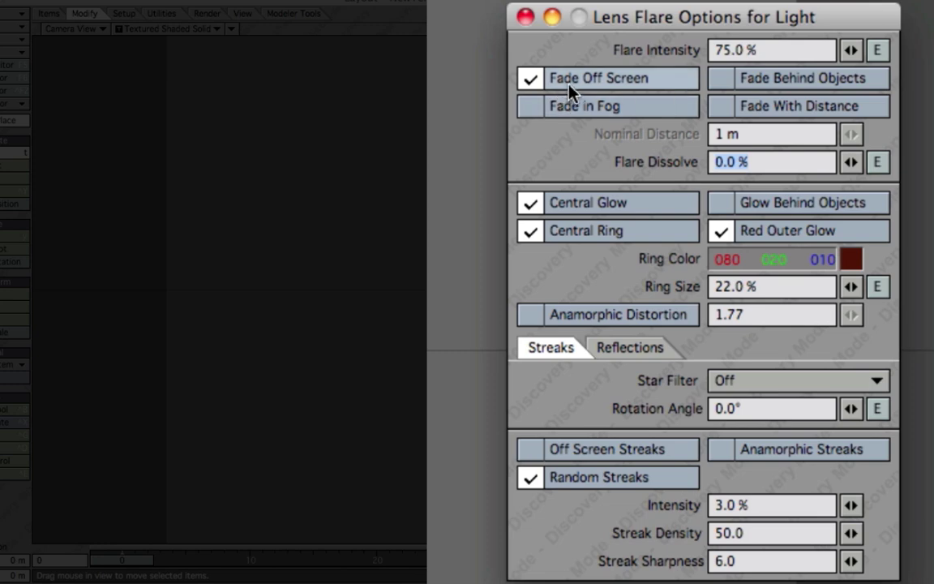
click(568, 80)
click(660, 232)
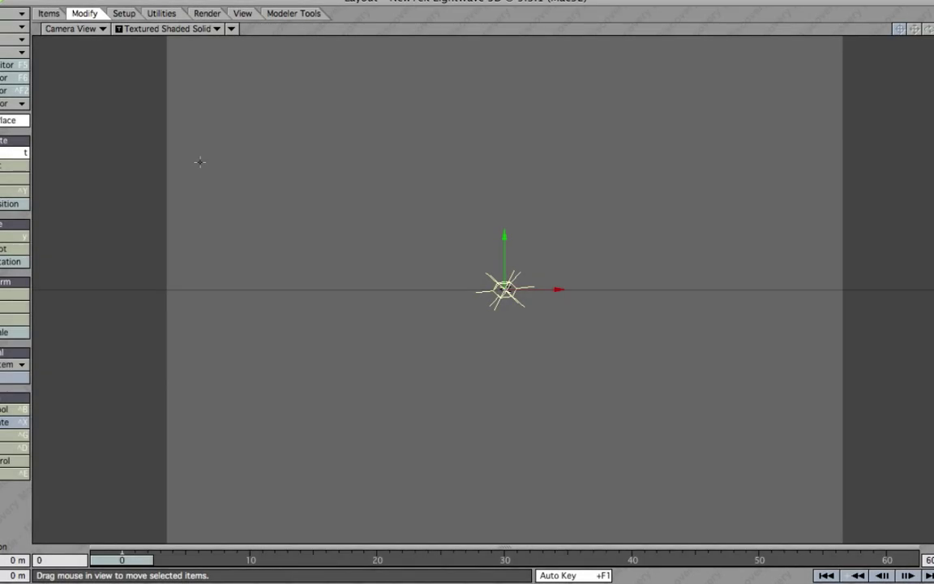
Render the current frame and set the camera's resolution to a width of 400 and a height of 400
key(F9)
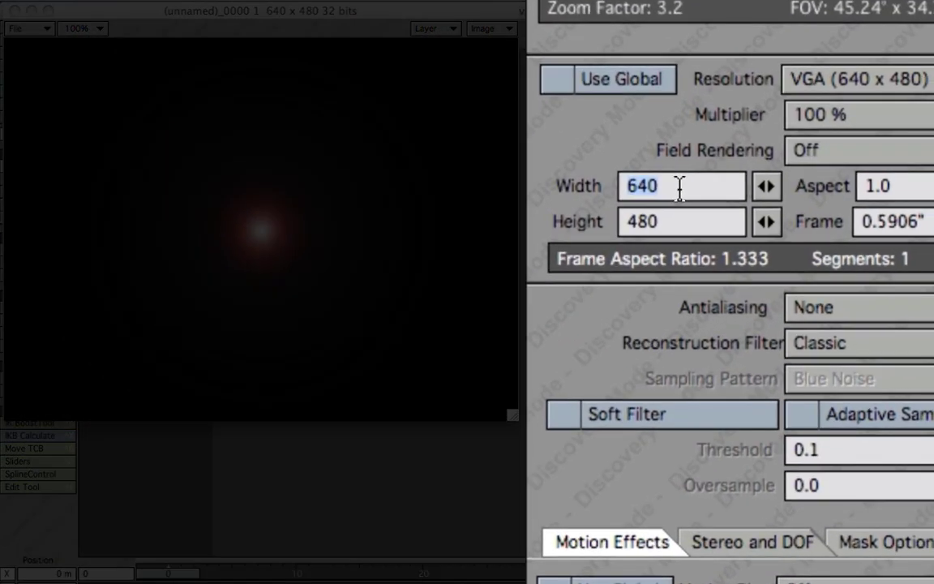
text(400)
key(Tab)
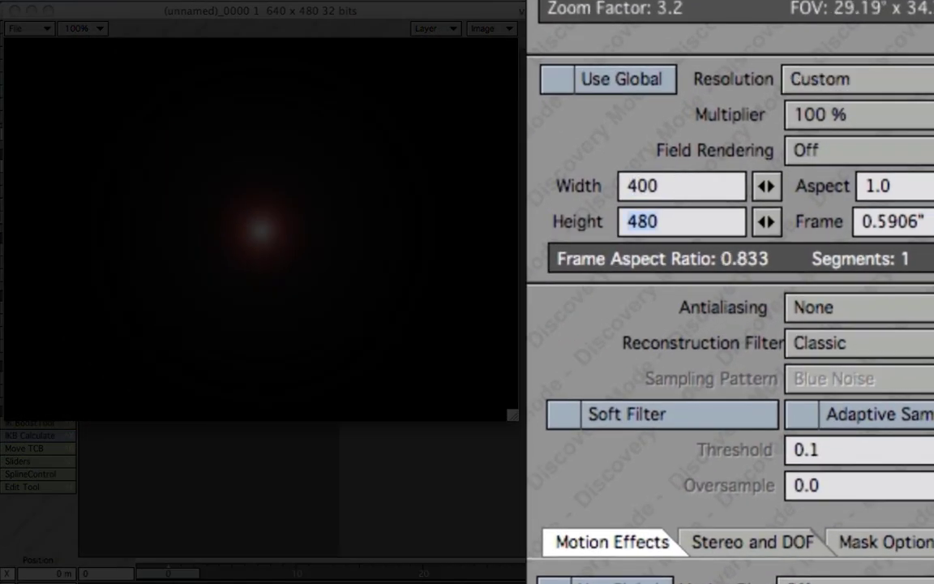
text(400)
key(Tab)
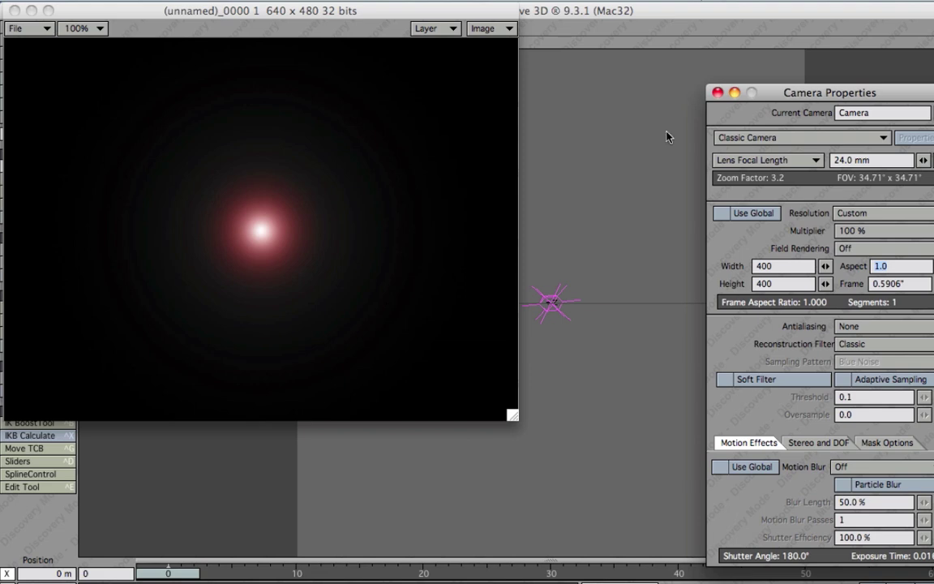
Render the frame at the new camera resolution, move the render window clear of the light, and reselect the light
key(F9)
click(730, 175)
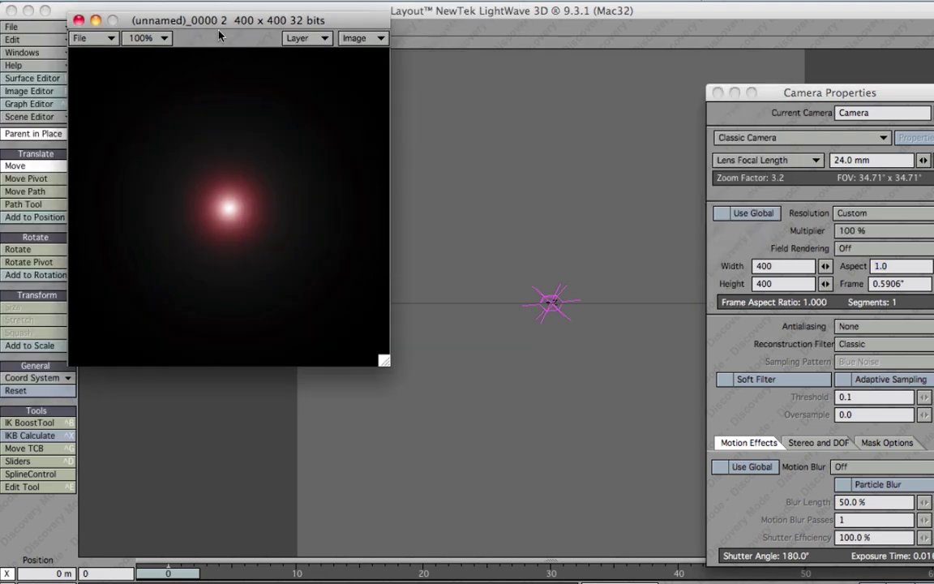
drag(219, 29, 335, 87)
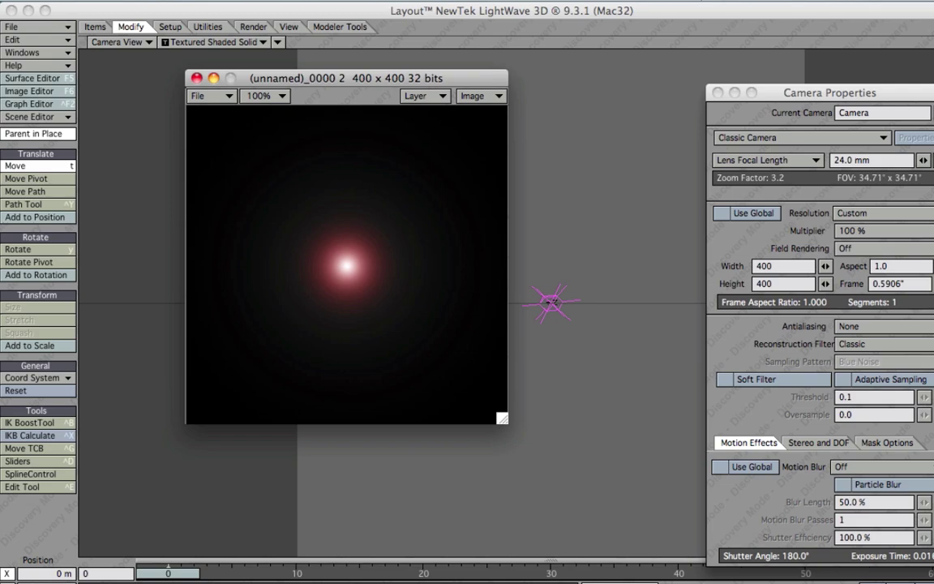
click(552, 303)
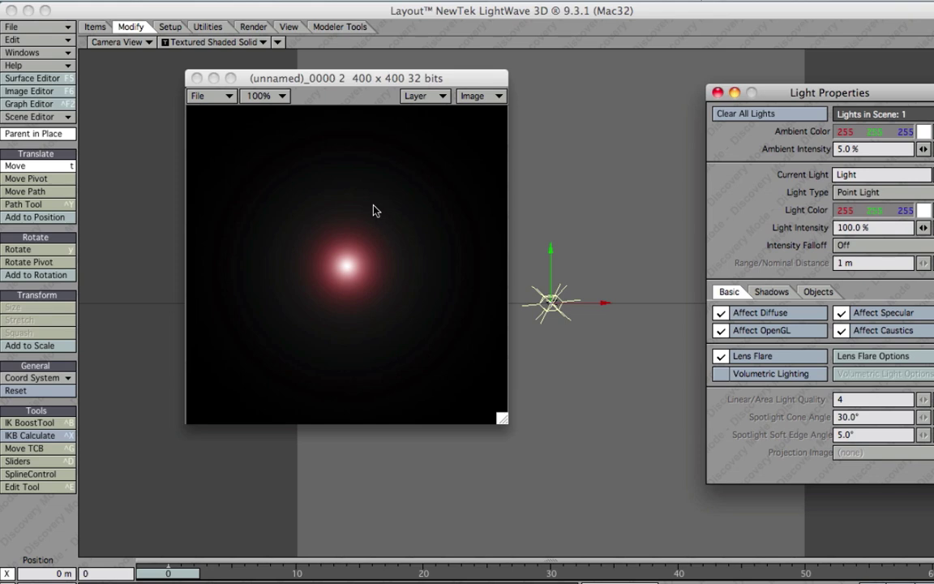
click(354, 165)
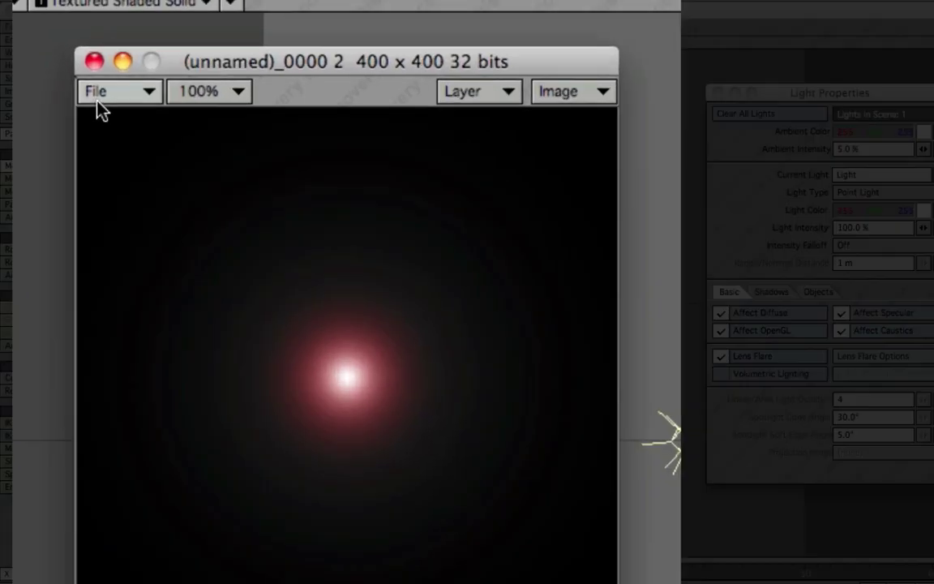
Save the rendered red flare to the Desktop as an LW_JPEG image named redphasermap.jpg
click(197, 97)
mouse_move(197, 98)
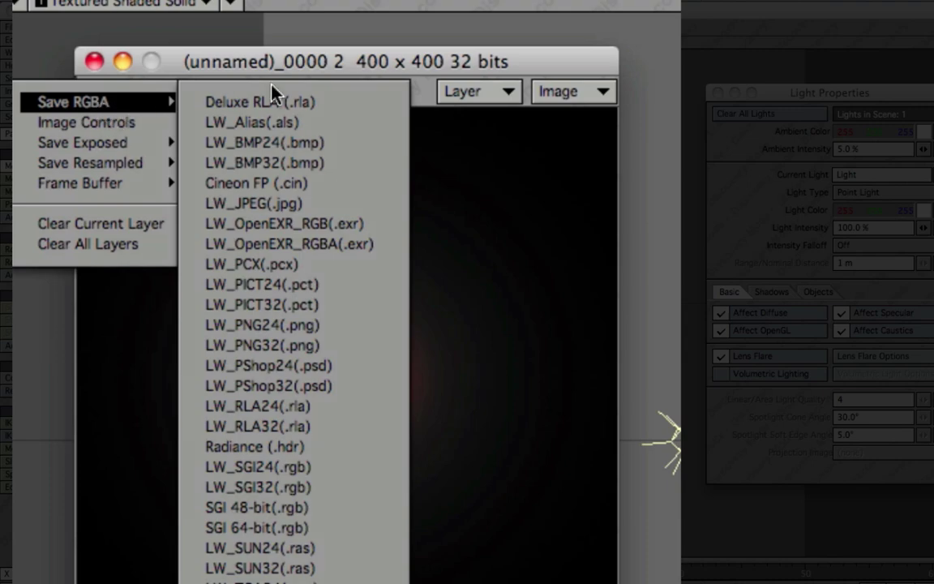
click(319, 209)
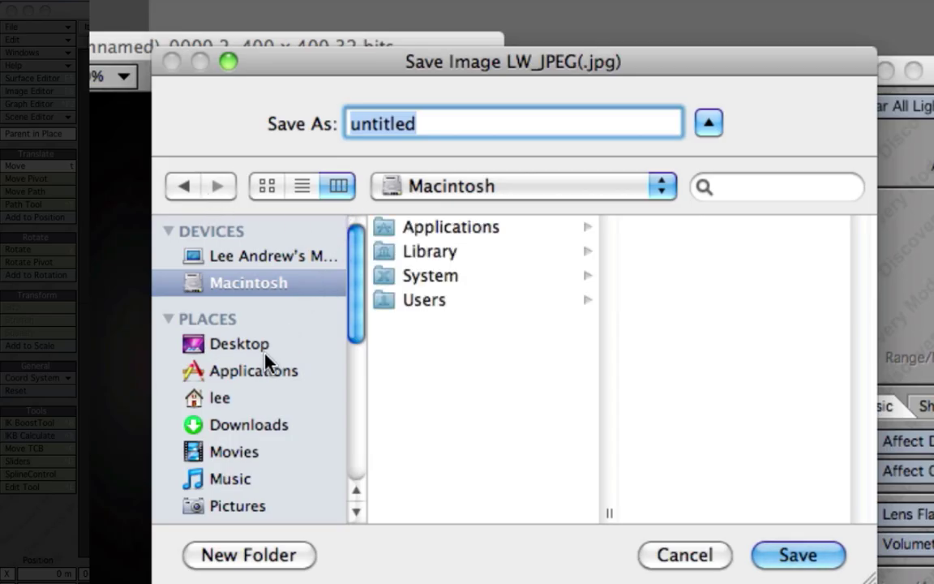
click(266, 354)
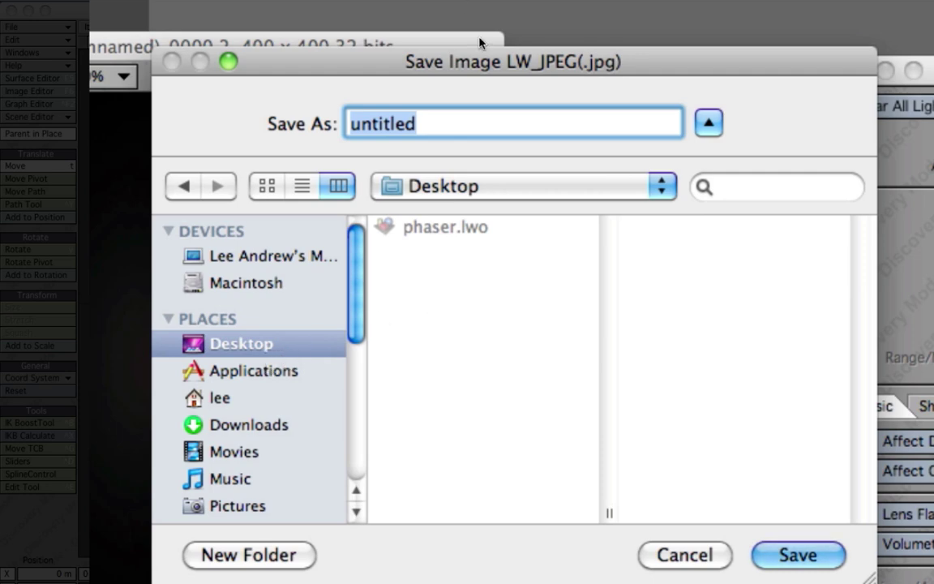
text(redphaser)
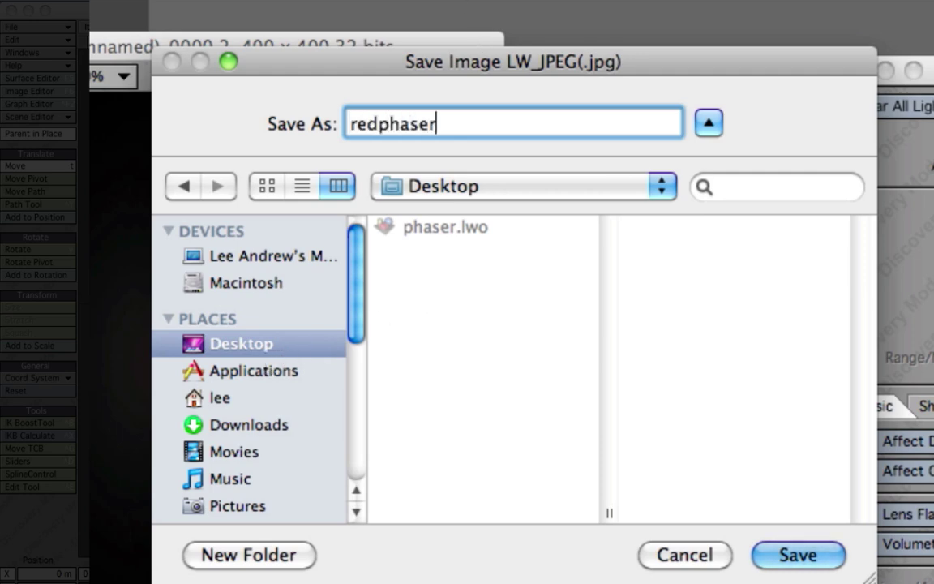
text(map)
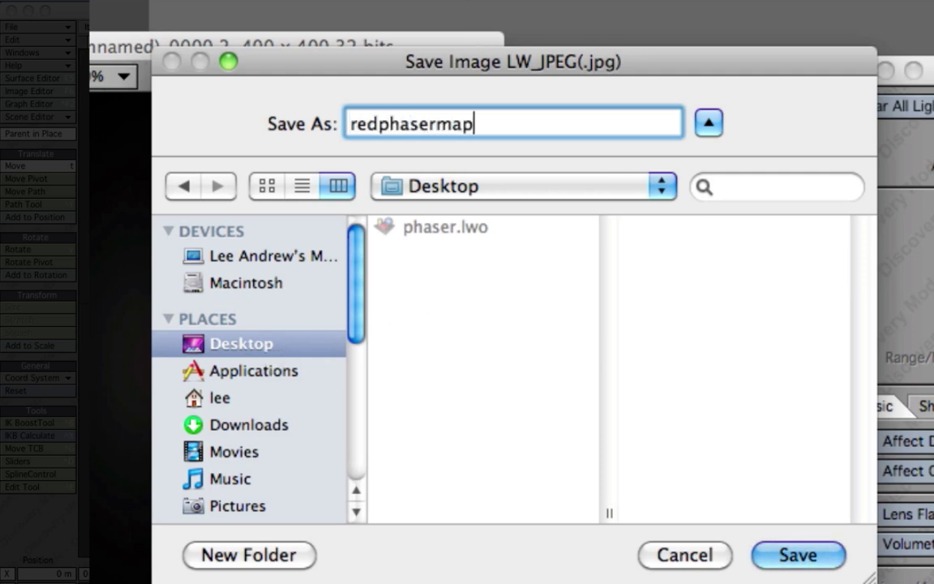
text(.jpog)
key(Left)
text(e)
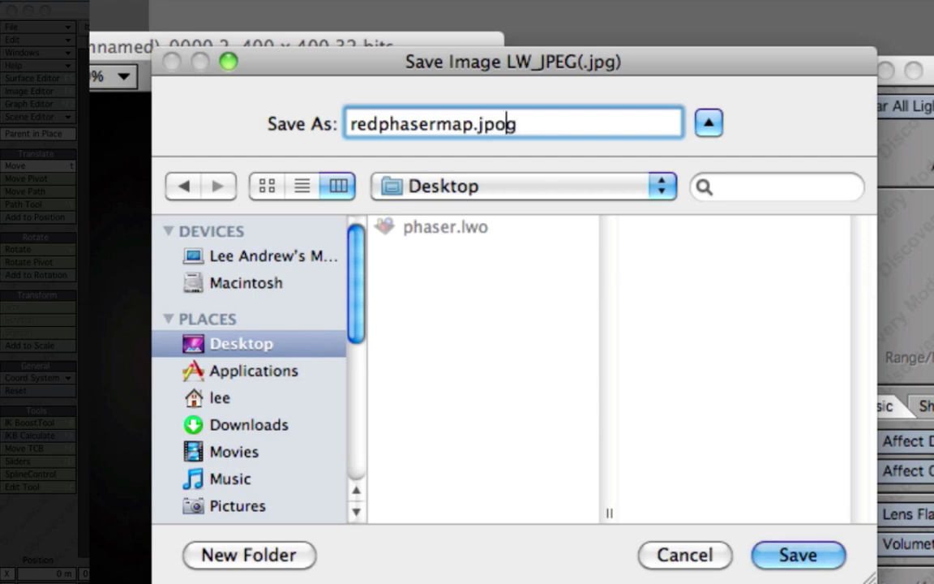
key(BackSpace)
key(Return)
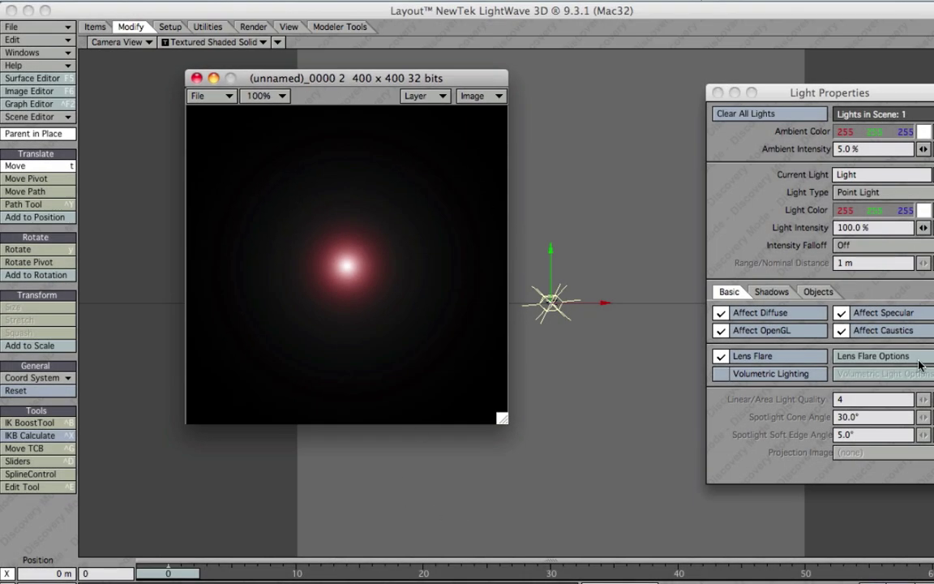
Turn off the flare's Red Outer Glow and render the frame
click(920, 364)
click(786, 292)
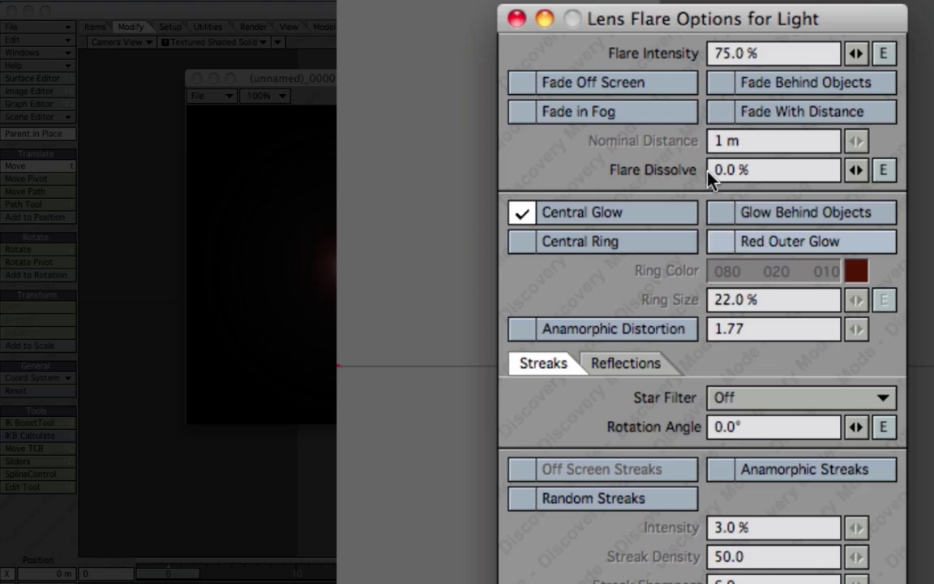
click(516, 19)
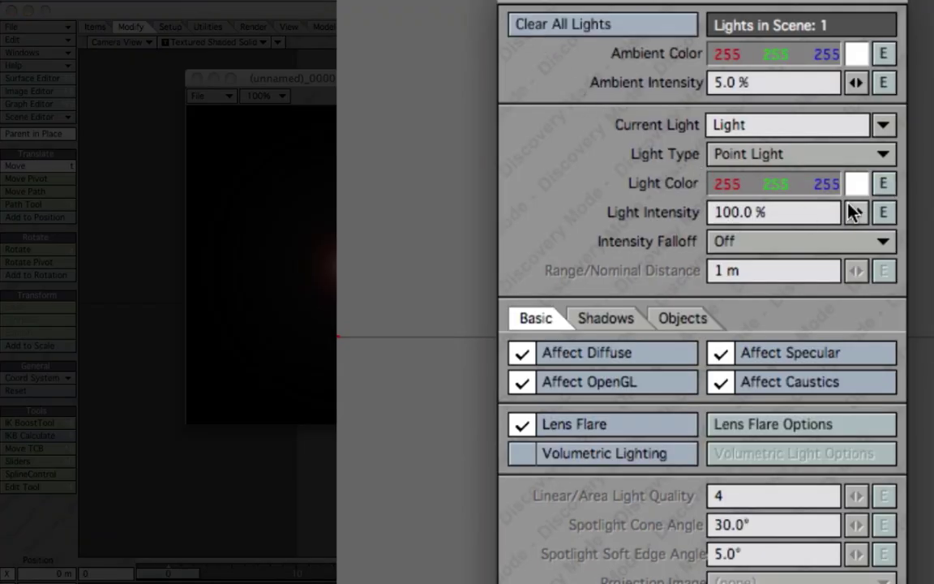
key(F9)
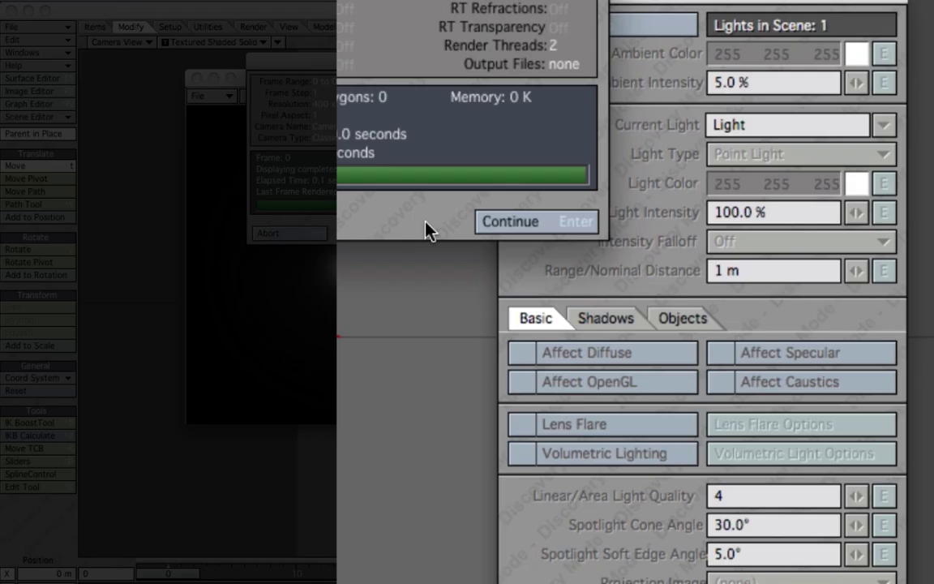
click(510, 222)
Set the light's flare intensity to 100% and render the frame again
click(762, 424)
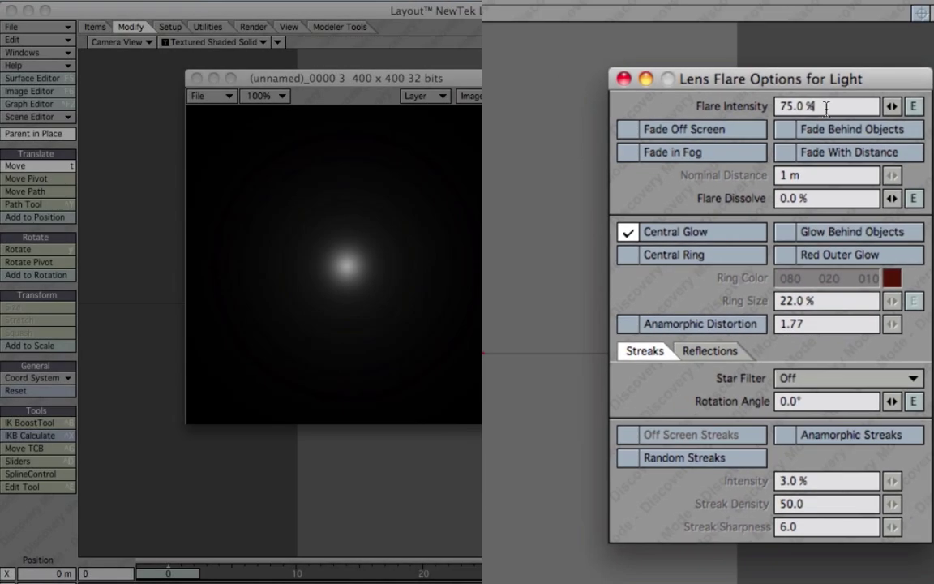
click(775, 53)
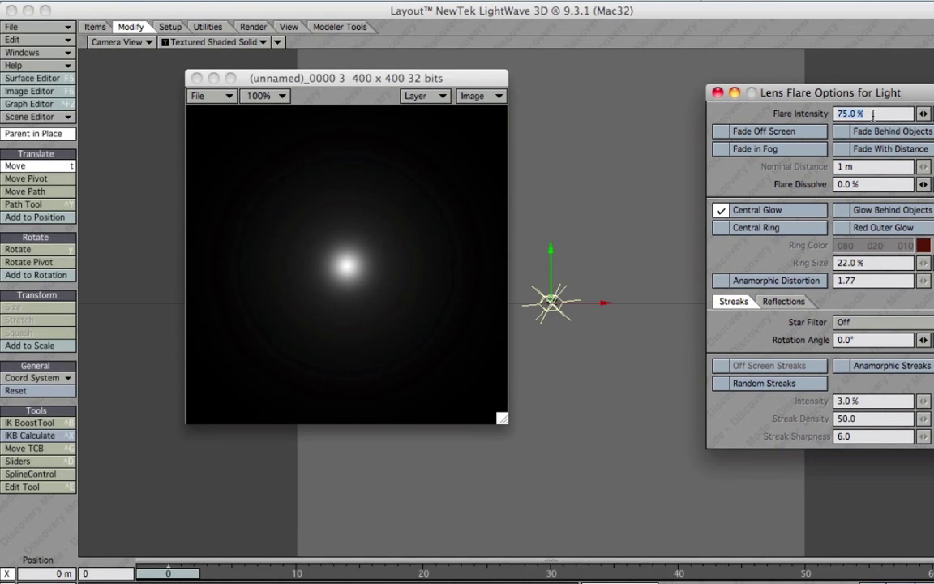
text(100)
key(Tab)
click(716, 93)
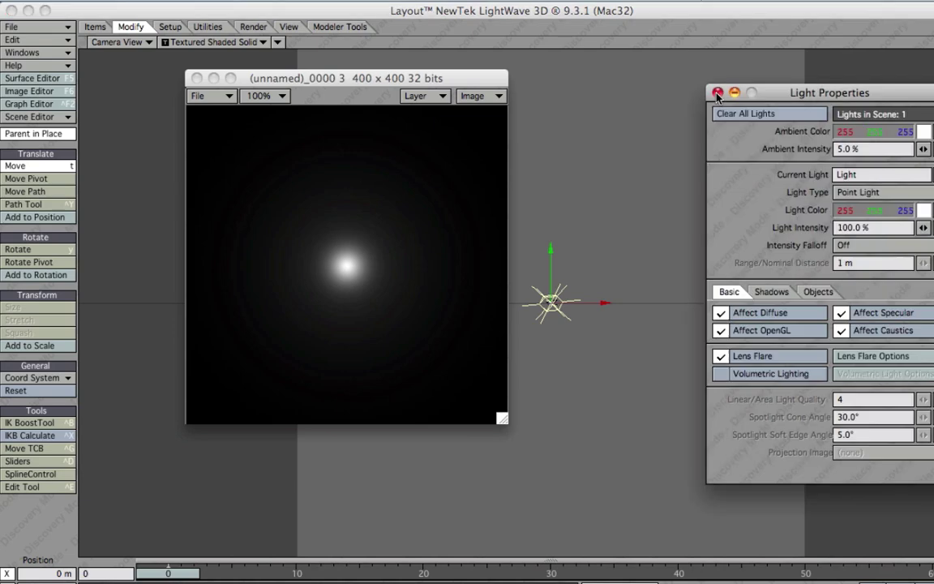
key(F9)
key(Return)
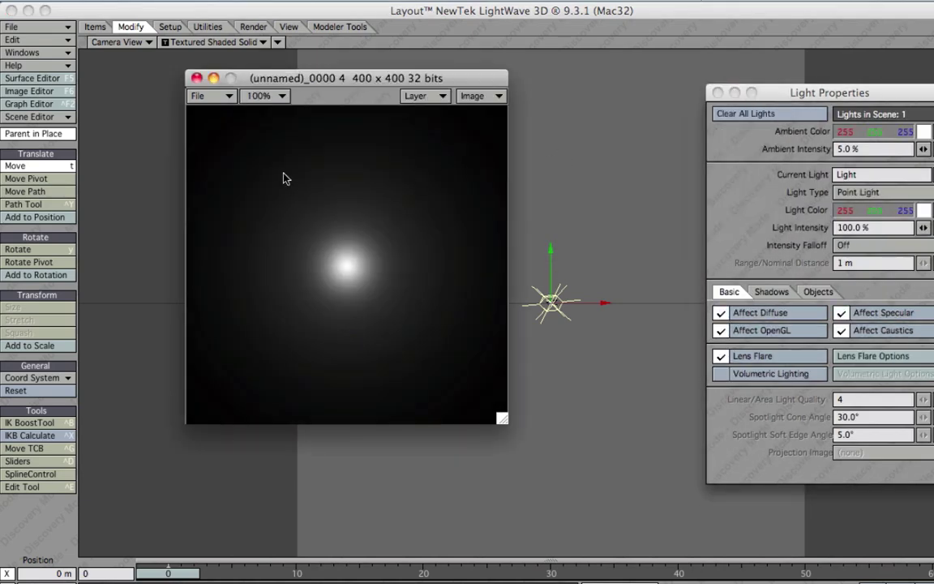
Save the rendered white flare to the Desktop as an LW_JPEG image named whitephasermap.jpg
click(230, 98)
mouse_move(229, 101)
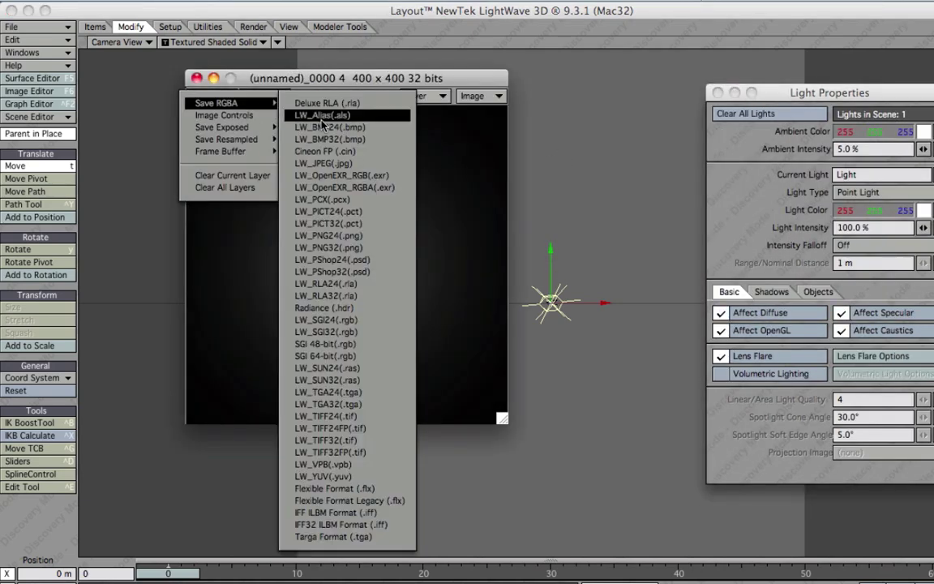
click(356, 163)
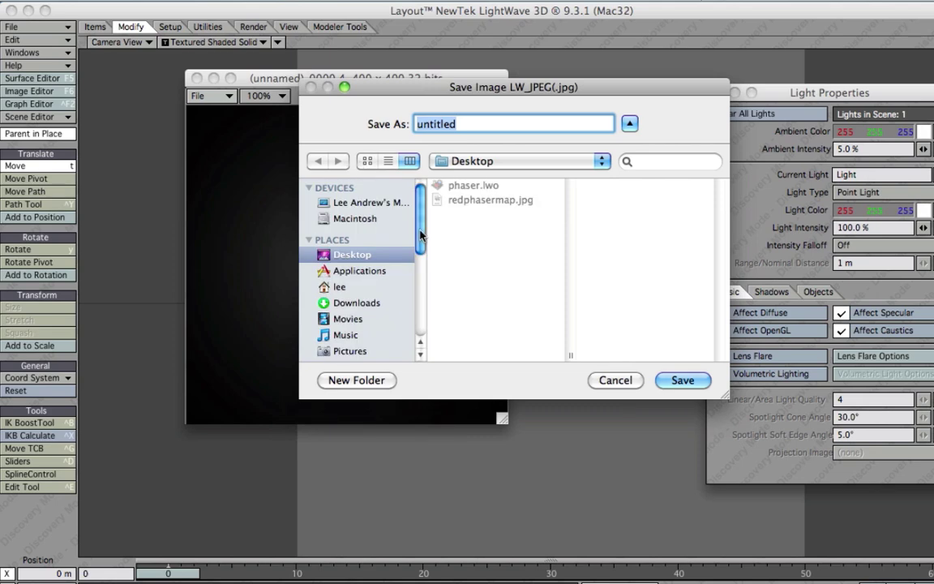
text(white)
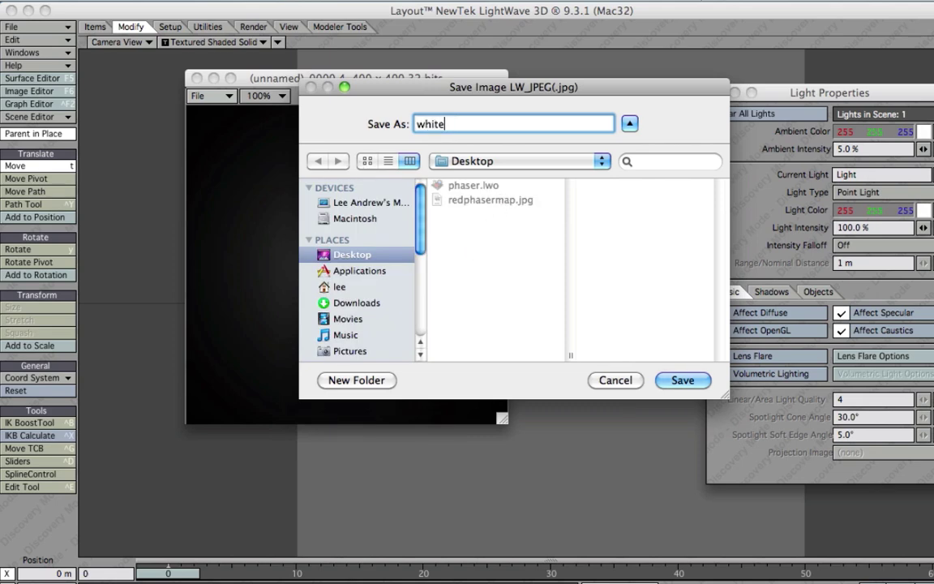
text(phasermap.jpg)
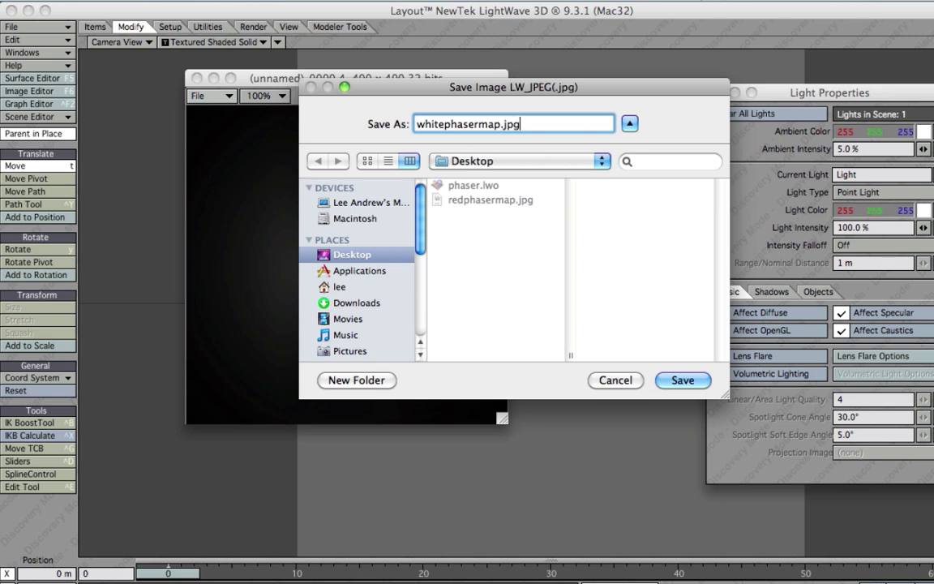
key(Return)
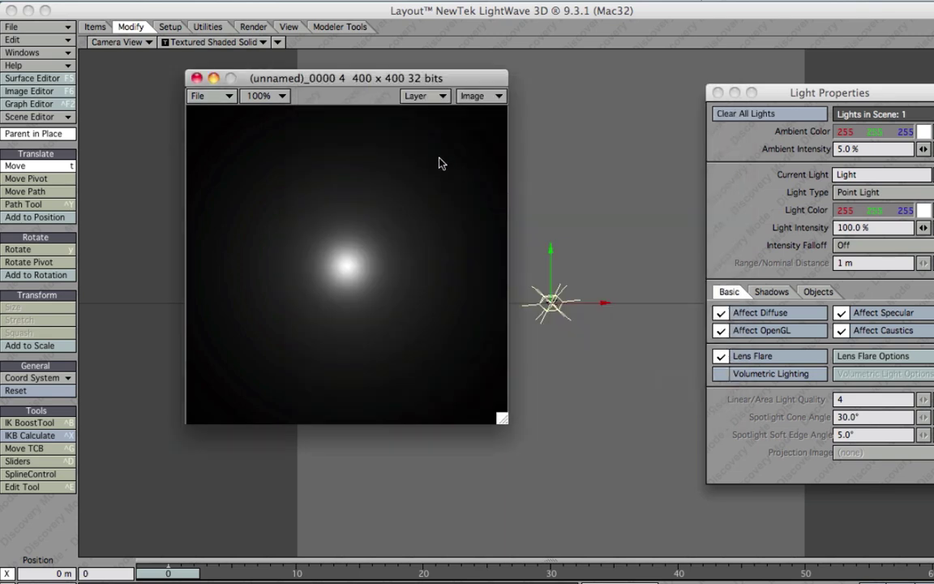
Close the render and light properties windows, and clear the scene without saving it
key(super+w)
key(p)
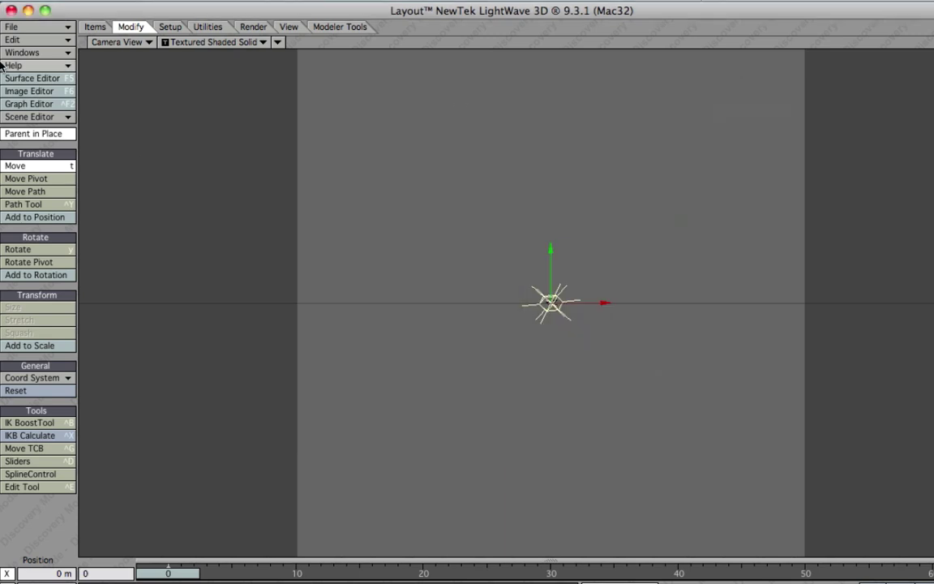
click(36, 26)
click(35, 28)
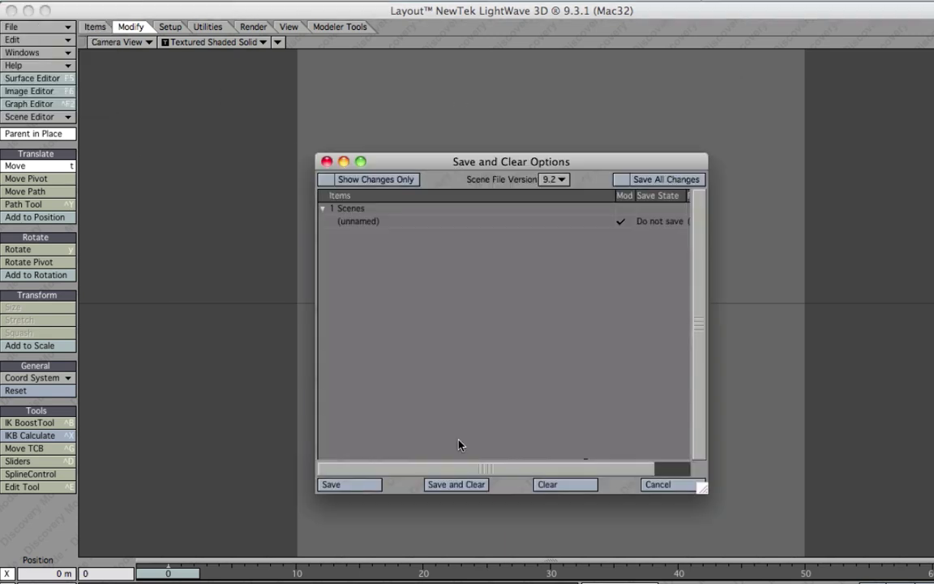
click(590, 487)
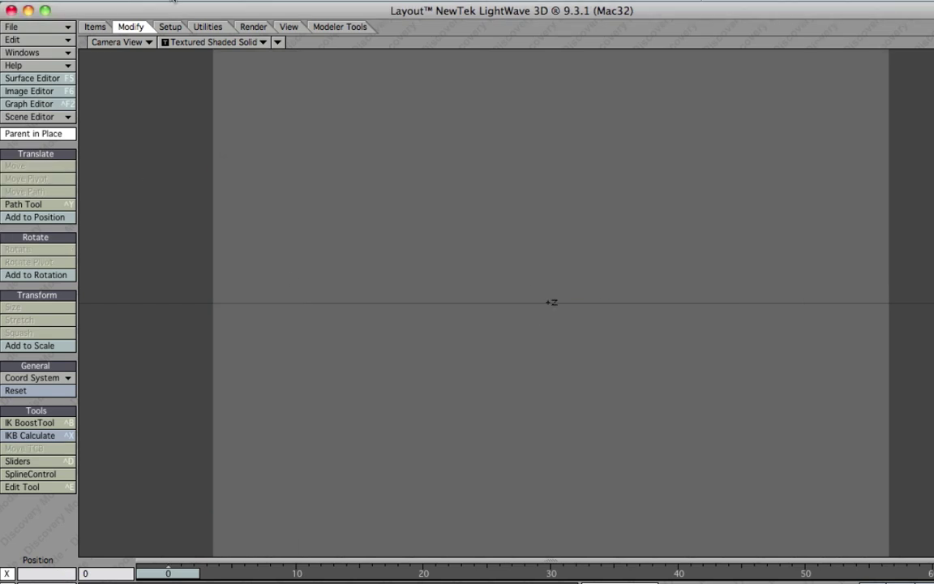
Load the phaser.lwo object from the Desktop into the empty scene
click(95, 26)
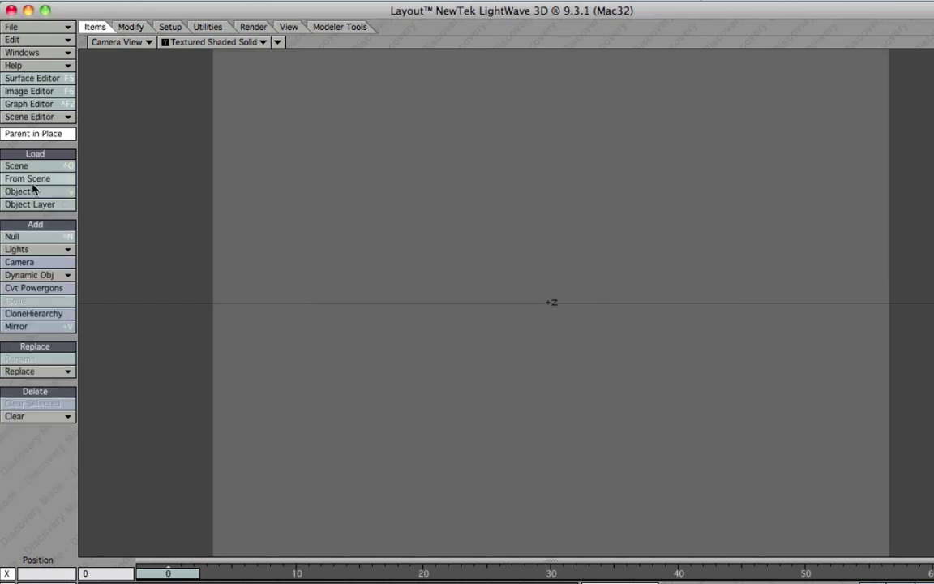
click(71, 191)
double_click(479, 149)
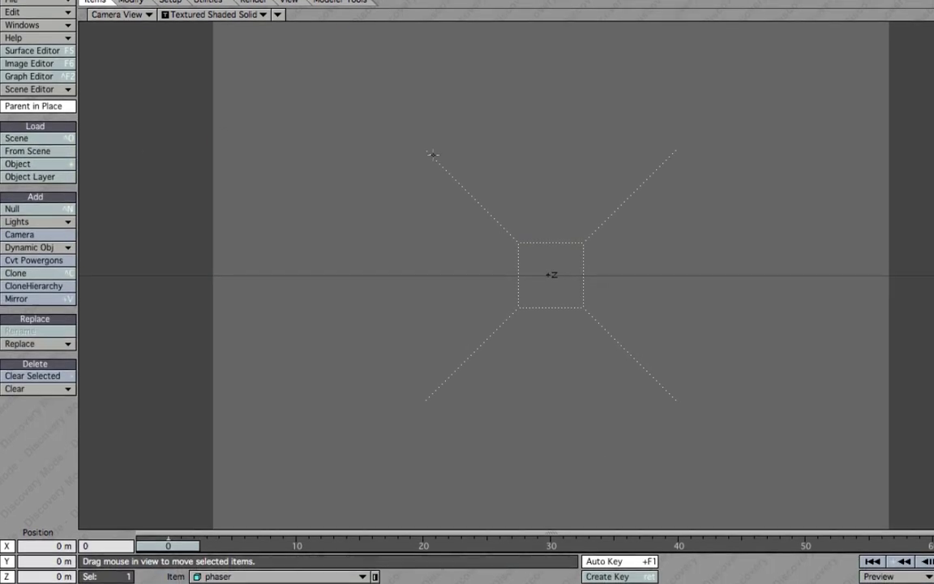
Move the camera above and beside the phaser, to about 130 mm in X, and rotate it to about -7.80° heading and 10.40° pitch
click(272, 577)
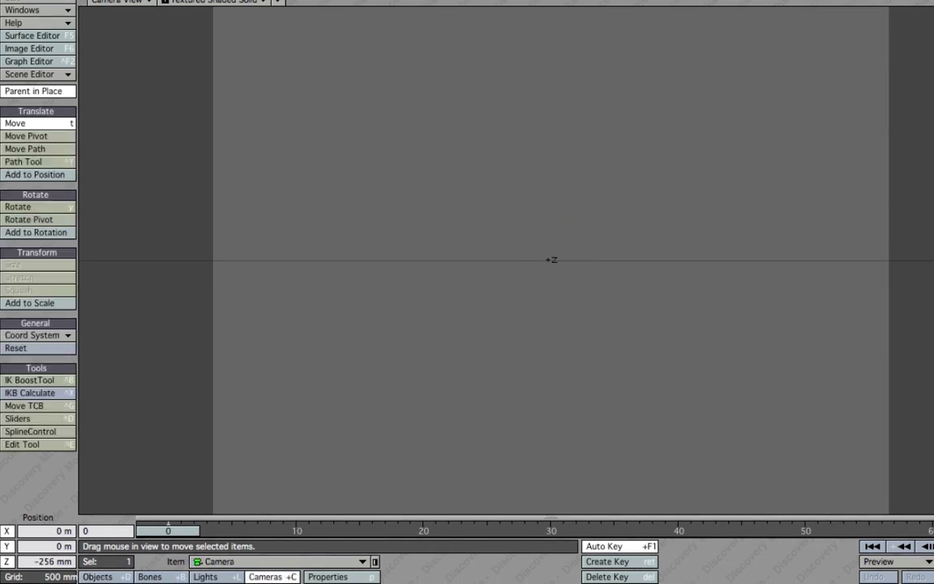
drag(551, 260, 548, 351)
mouse_move(548, 352)
right_down()
mouse_move(548, 268)
mouse_move(548, 365)
right_up()
drag(519, 324, 645, 324)
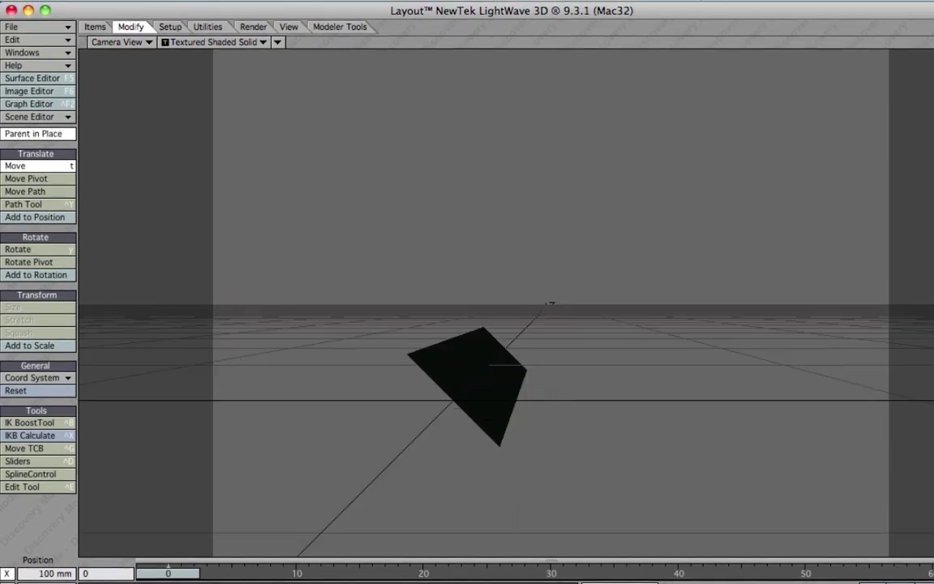
drag(225, 166, 221, 167)
right_drag(221, 166, 220, 97)
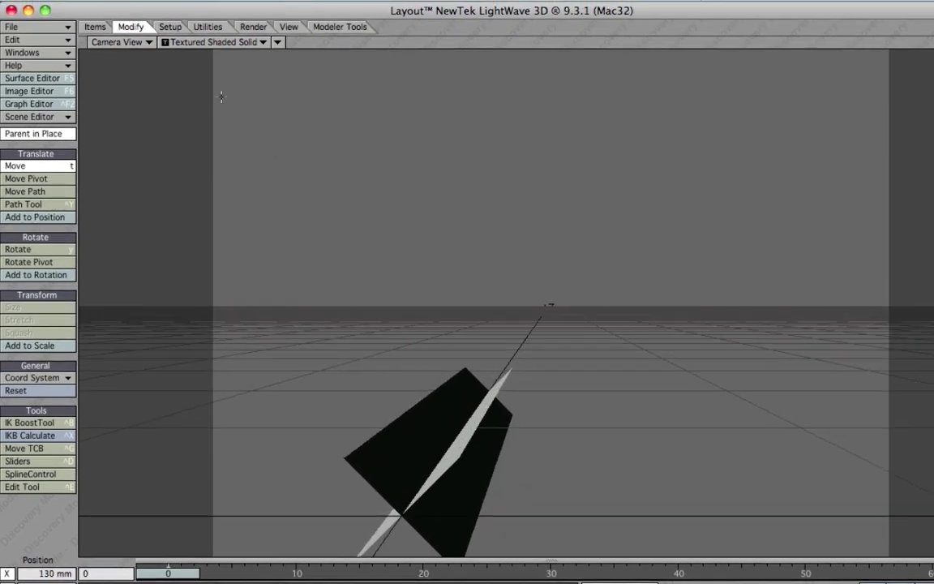
click(68, 251)
drag(349, 201, 287, 293)
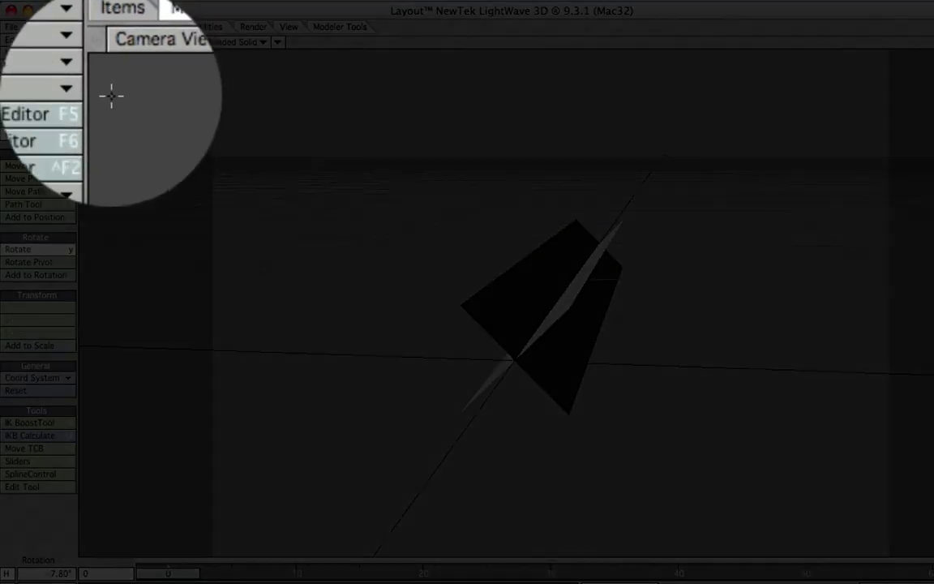
Open the phaser's Default surface in the Surface Editor and set its colour to black
click(49, 78)
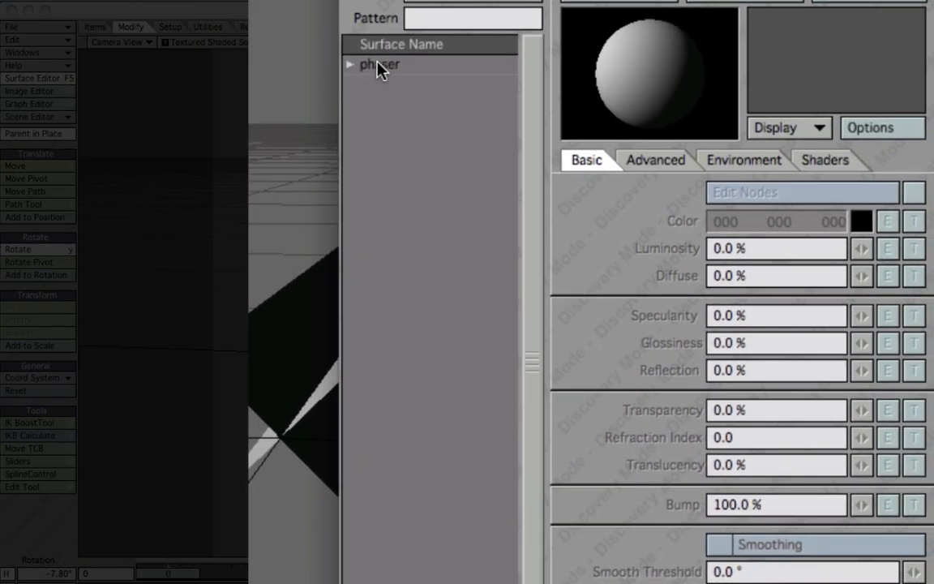
click(453, 92)
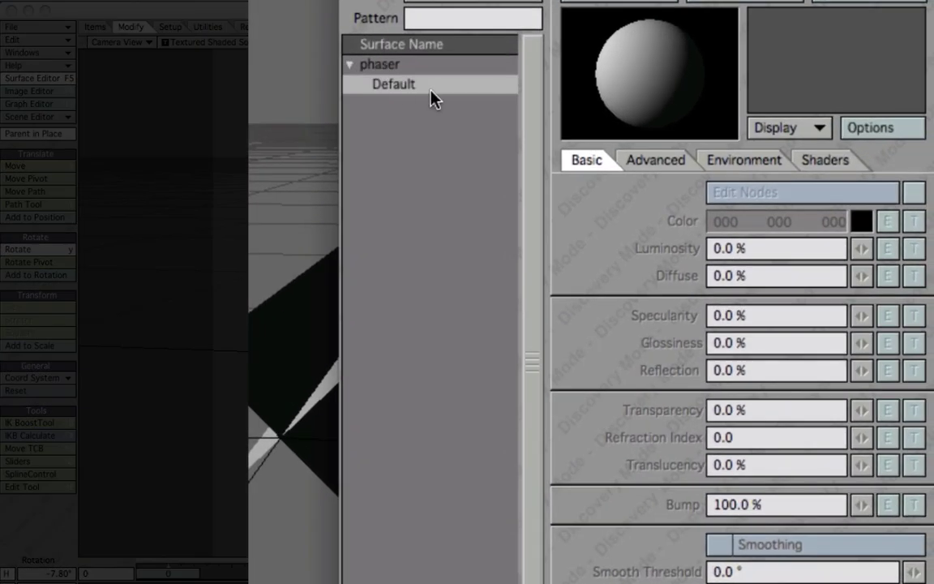
click(432, 91)
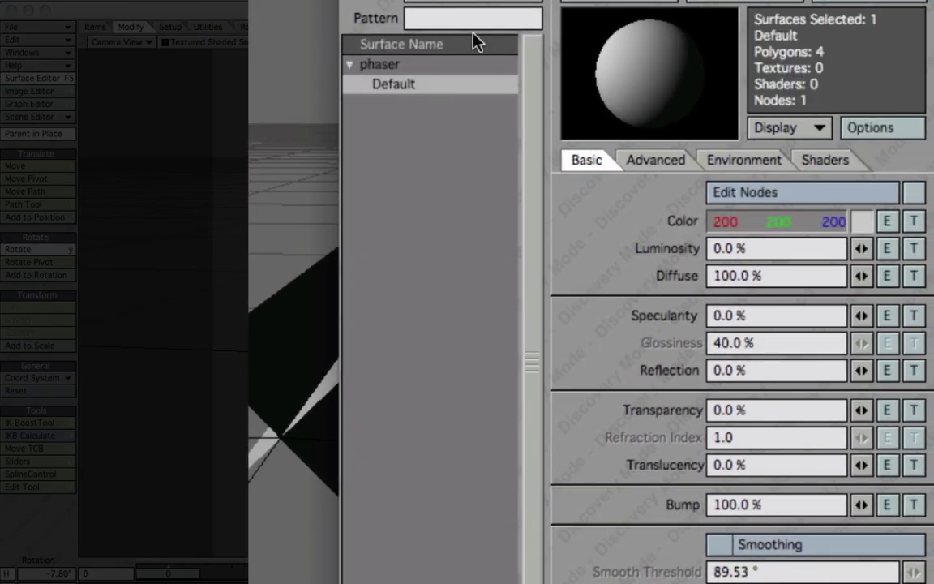
click(861, 220)
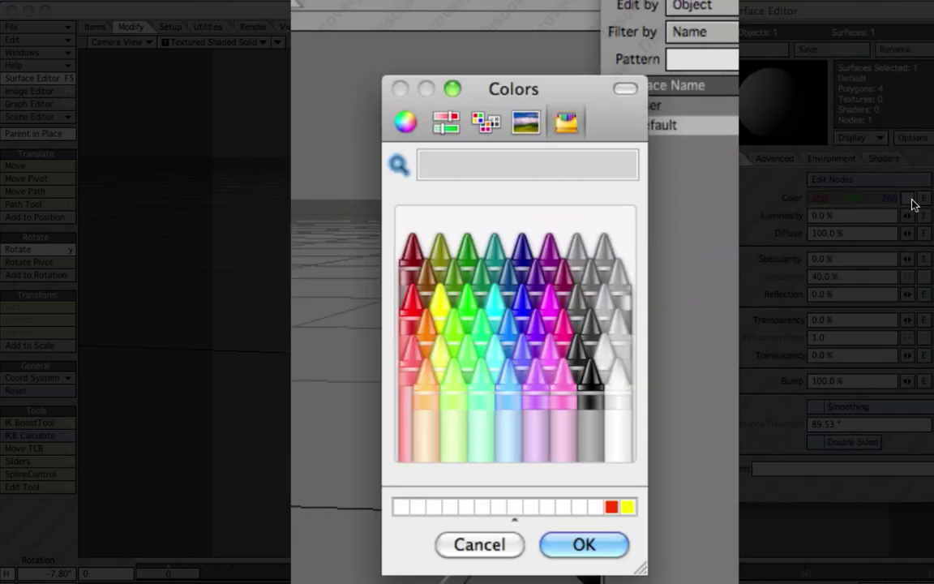
click(594, 385)
click(594, 545)
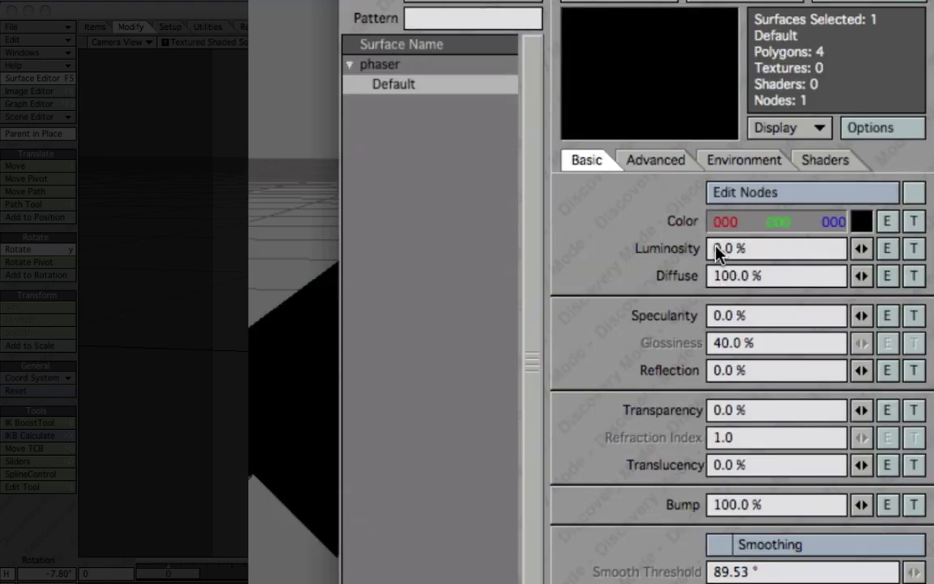
Set the Default surface's Luminosity to 50% and its Diffuse to 0%
drag(745, 248, 616, 268)
key(BackSpace)
key(BackSpace)
key(BackSpace)
key(BackSpace)
key(BackSpace)
text(50)
key(Tab)
text(0)
key(Tab)
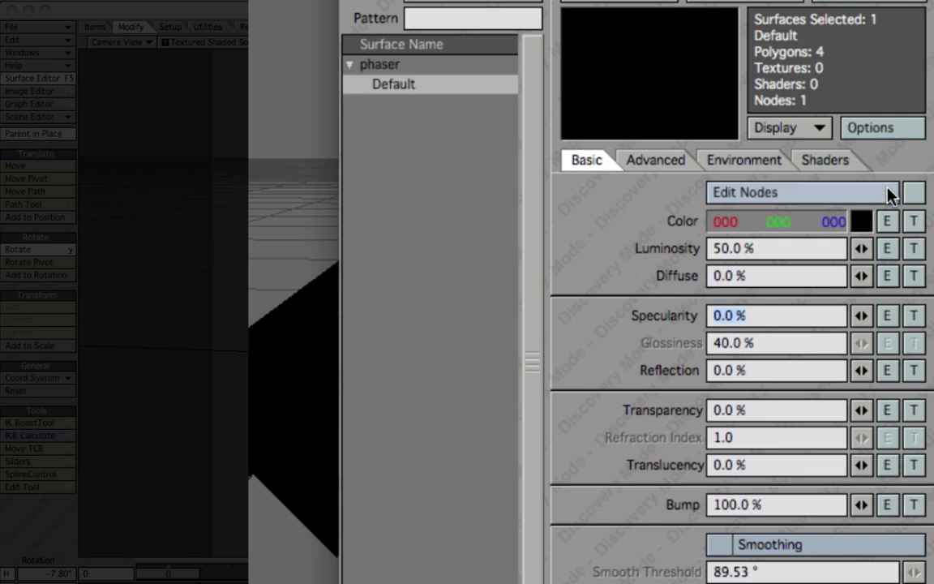
Add a colour texture to the Default surface using redphasermap.jpg from the Desktop as its image map
click(915, 222)
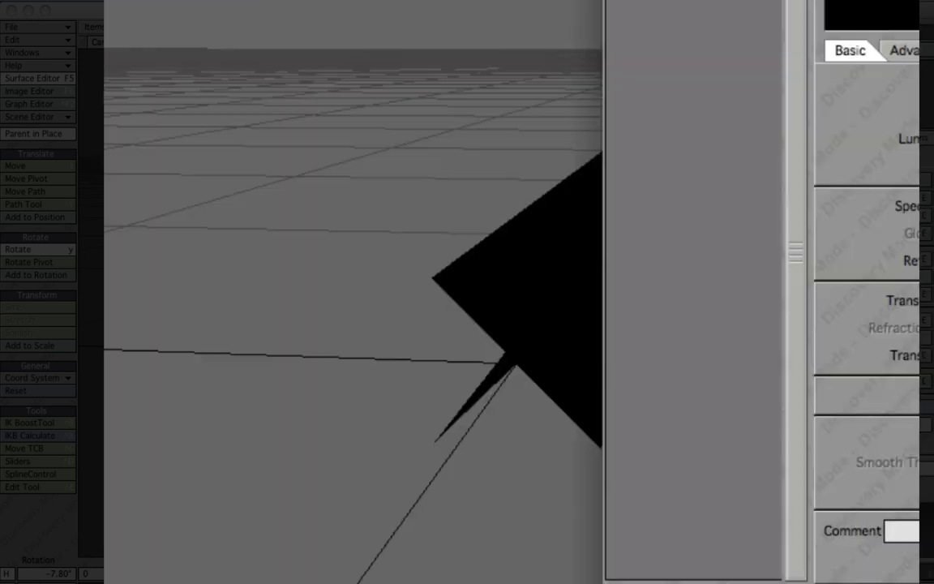
click(690, 158)
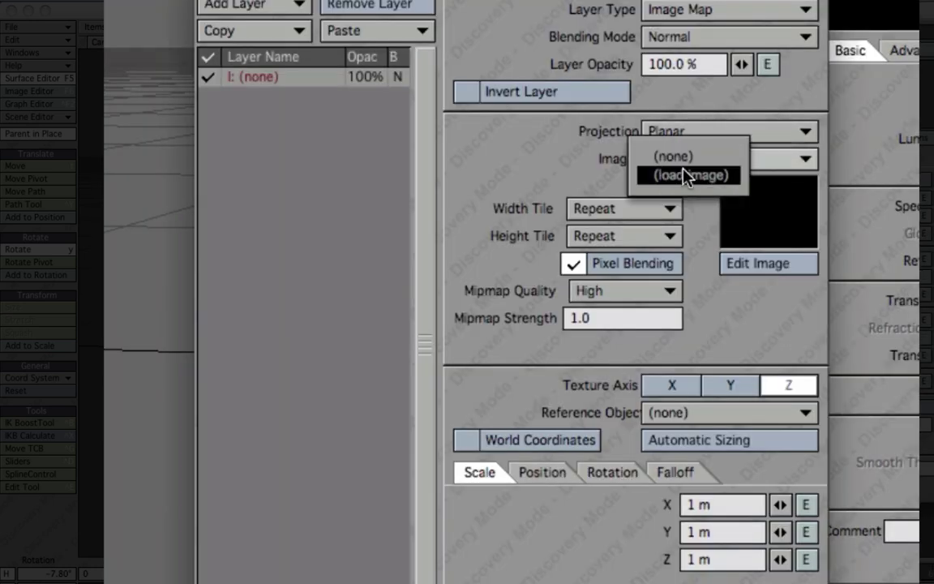
click(690, 176)
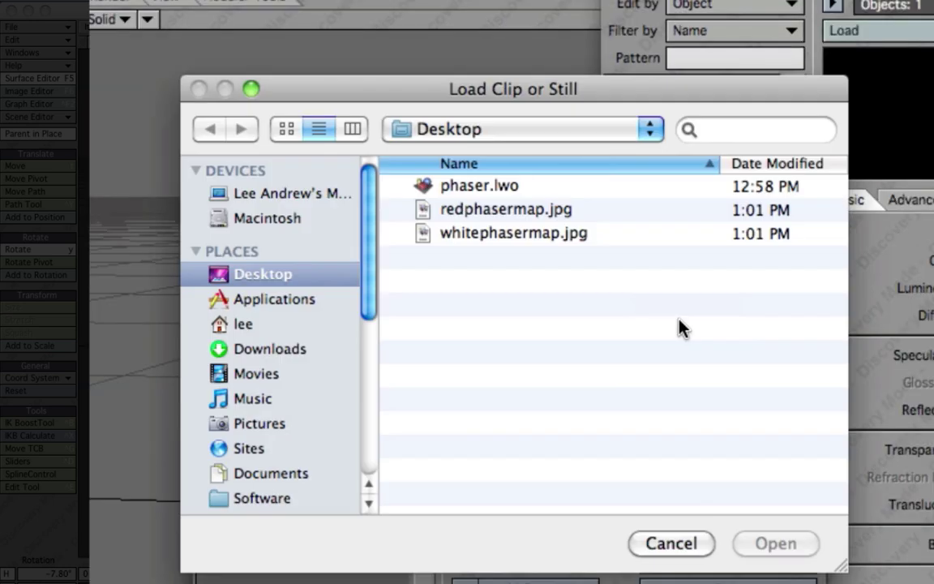
double_click(479, 211)
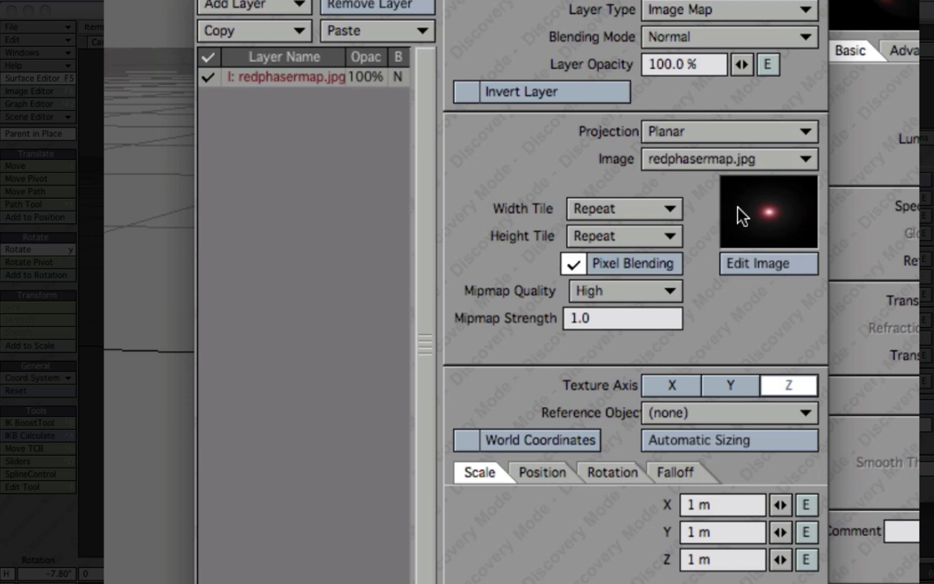
Size the redphasermap.jpg texture automatically to the phaser and set its blending mode to Additive
click(746, 448)
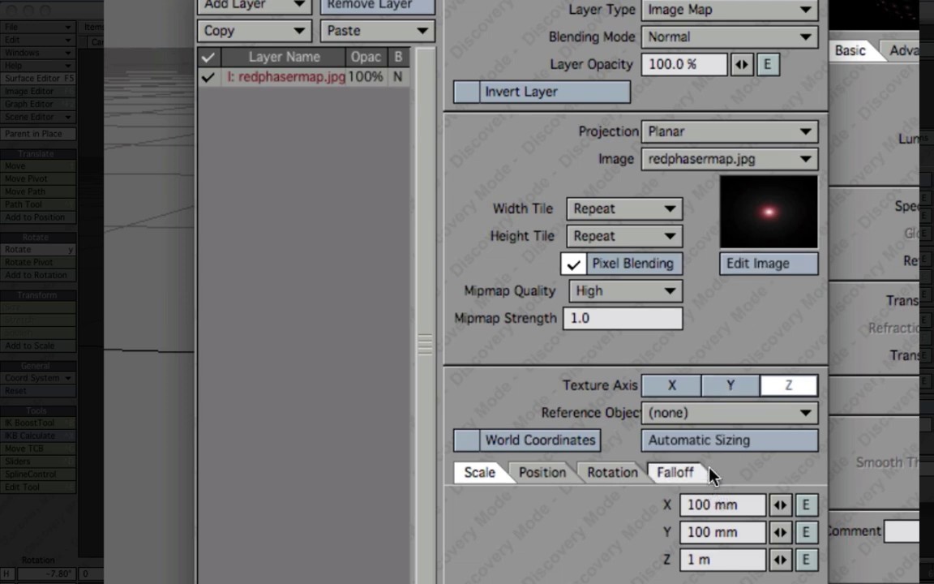
click(705, 41)
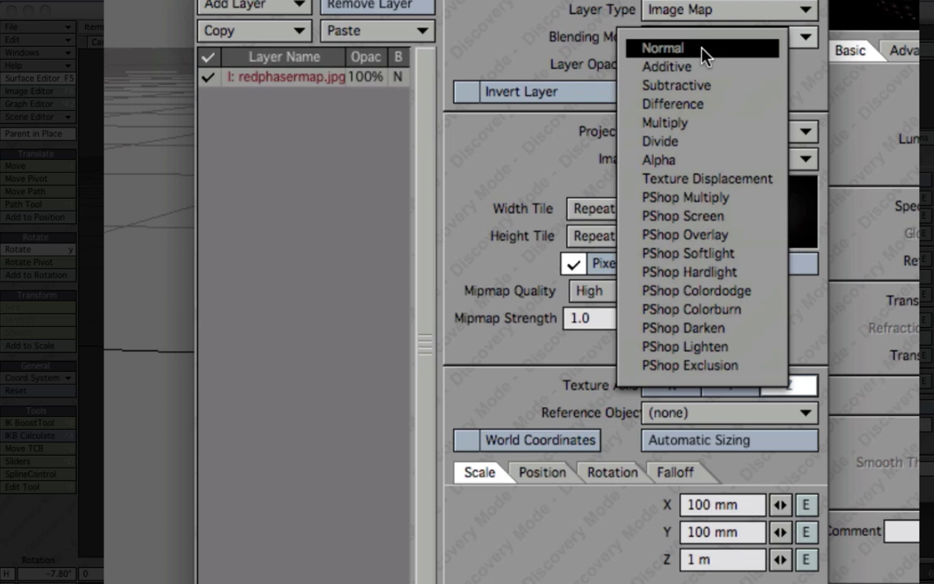
click(703, 66)
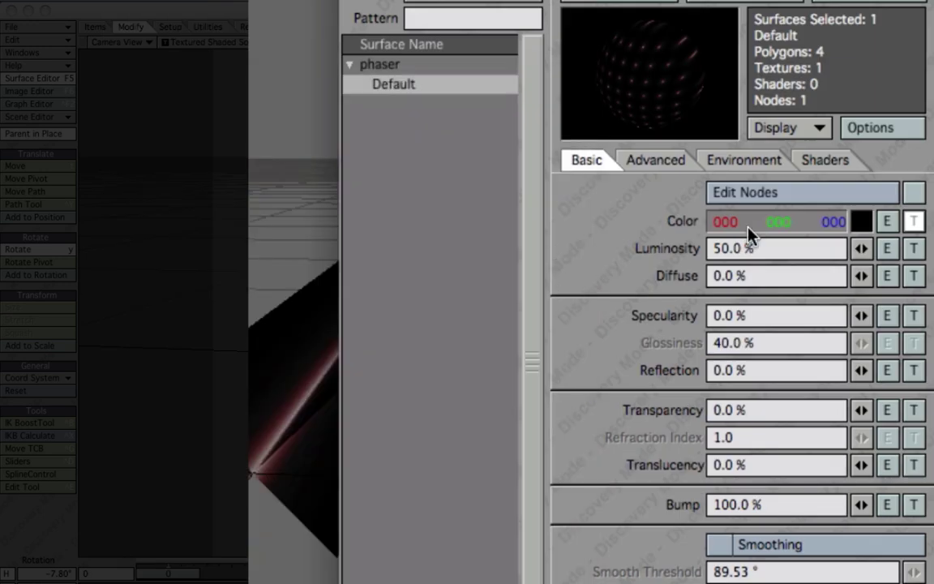
Set the Default surface's Additive Transparency to 100% and close the Surface Editor
click(653, 162)
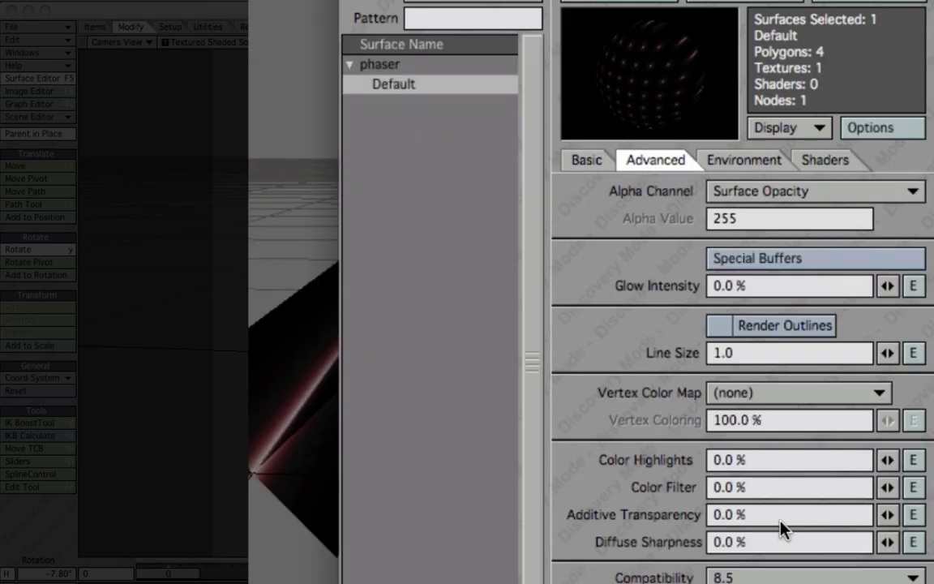
drag(732, 514, 704, 519)
text(100)
key(Tab)
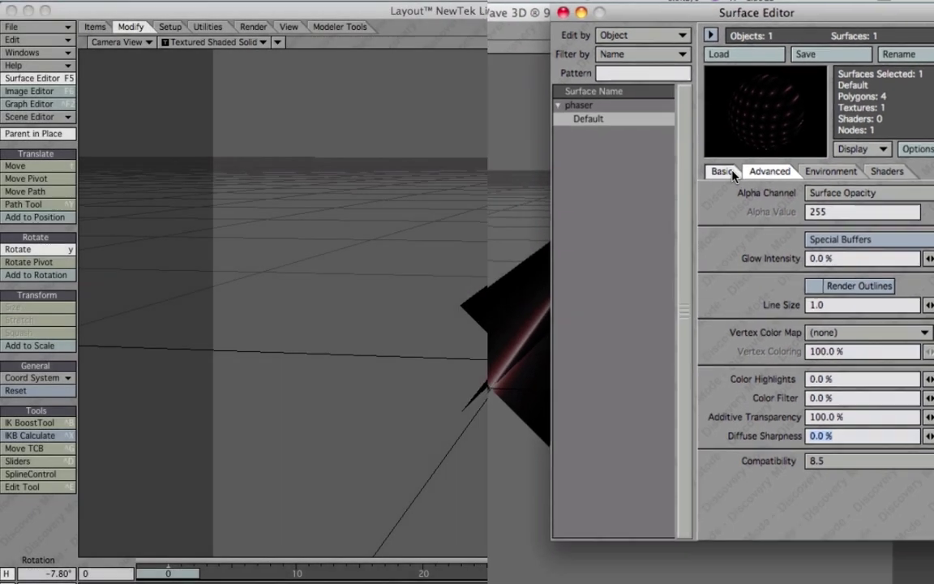
click(586, 160)
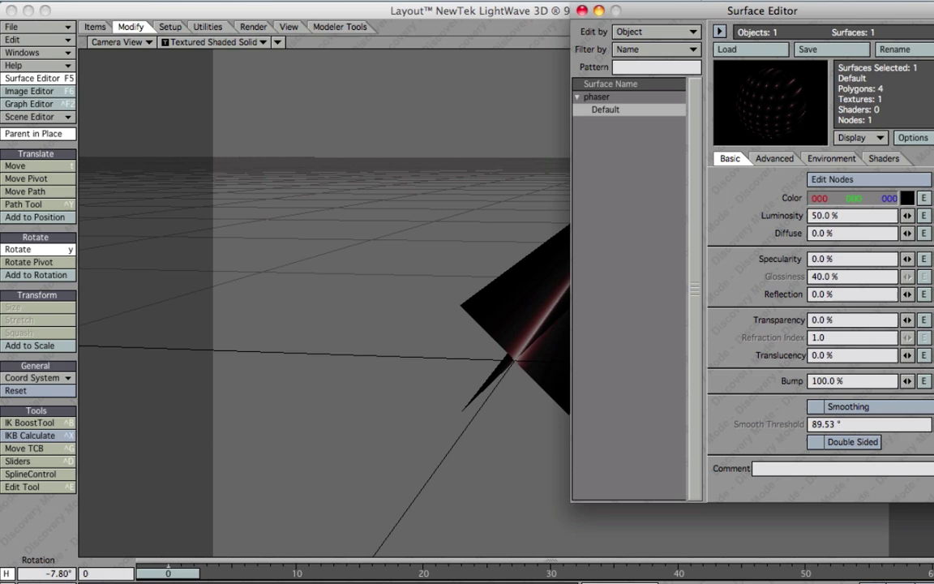
click(581, 11)
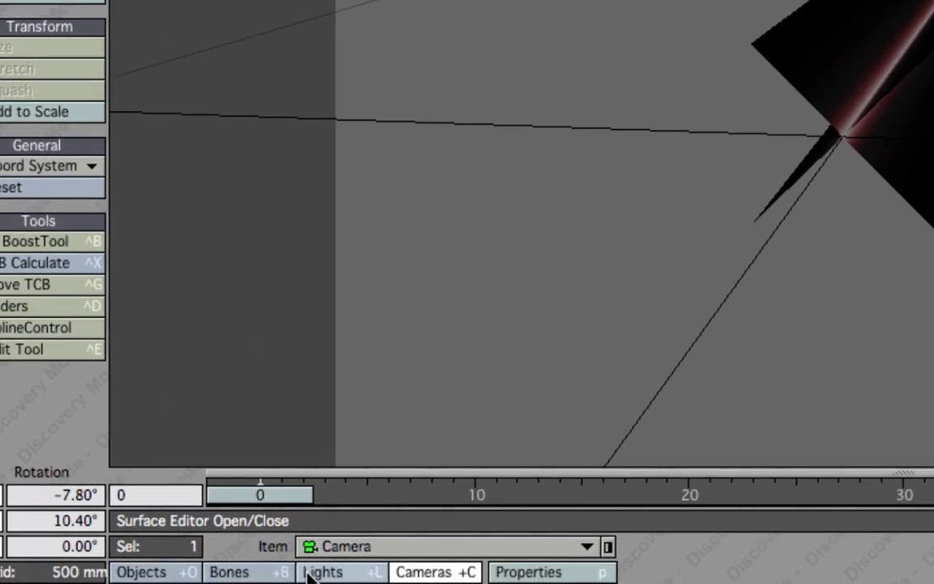
Select the scene light, render the current frame to check the phaser beam, and close the rendered image
click(311, 572)
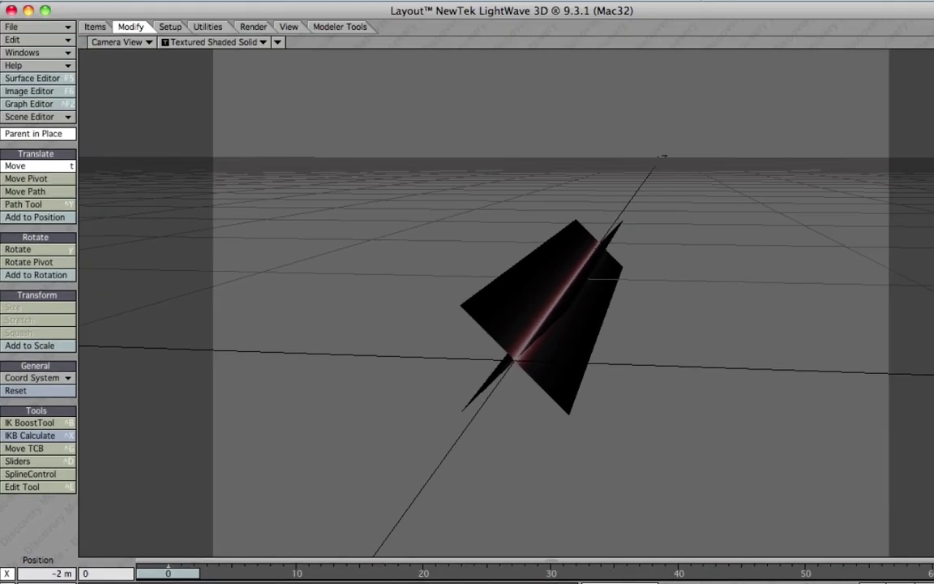
key(F9)
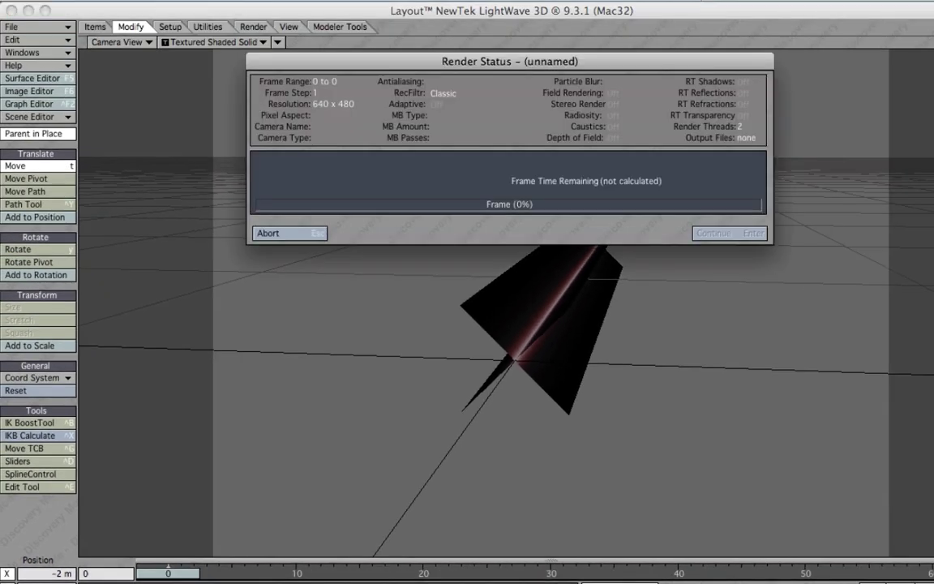
key(Return)
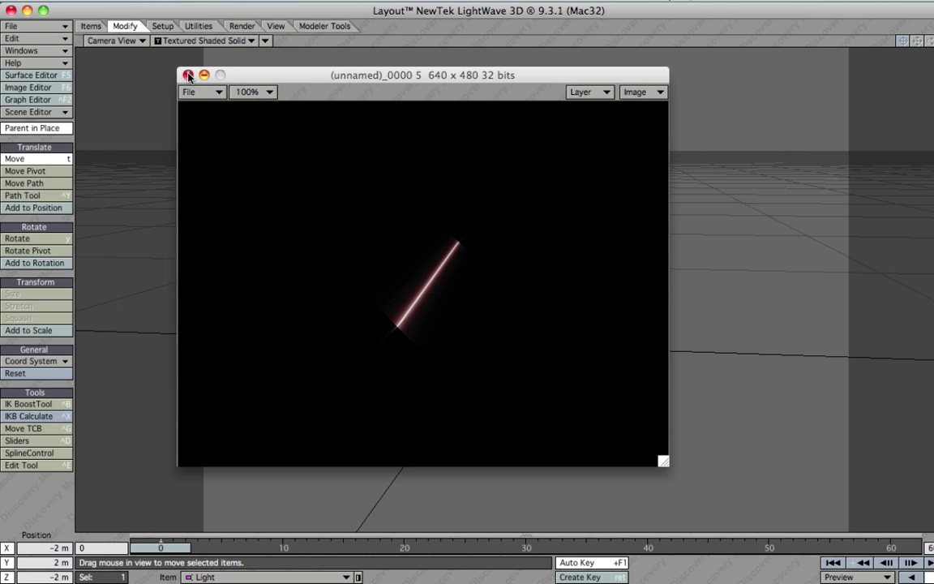
click(187, 74)
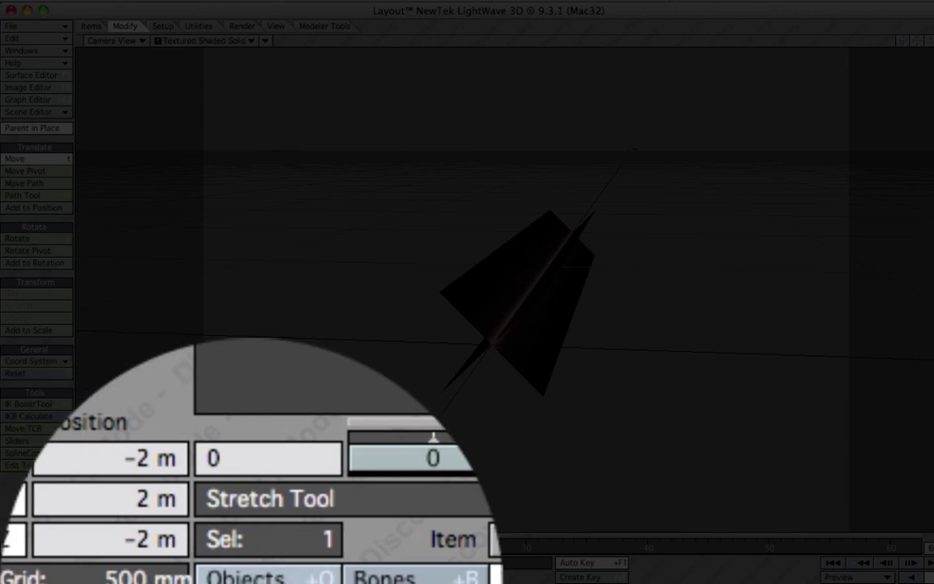
Stretch the phaser object along its Z axis only, to a scale of about 7.05
click(103, 582)
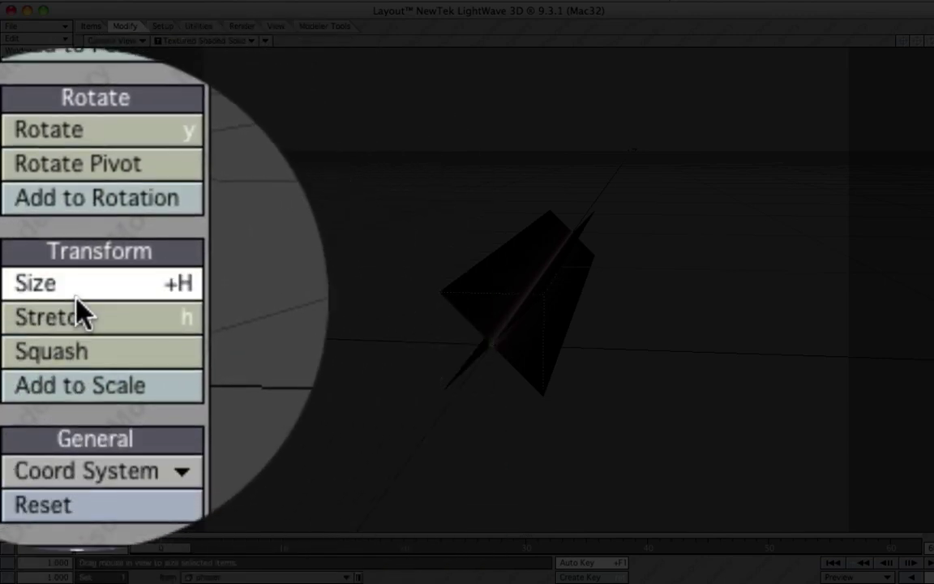
click(21, 456)
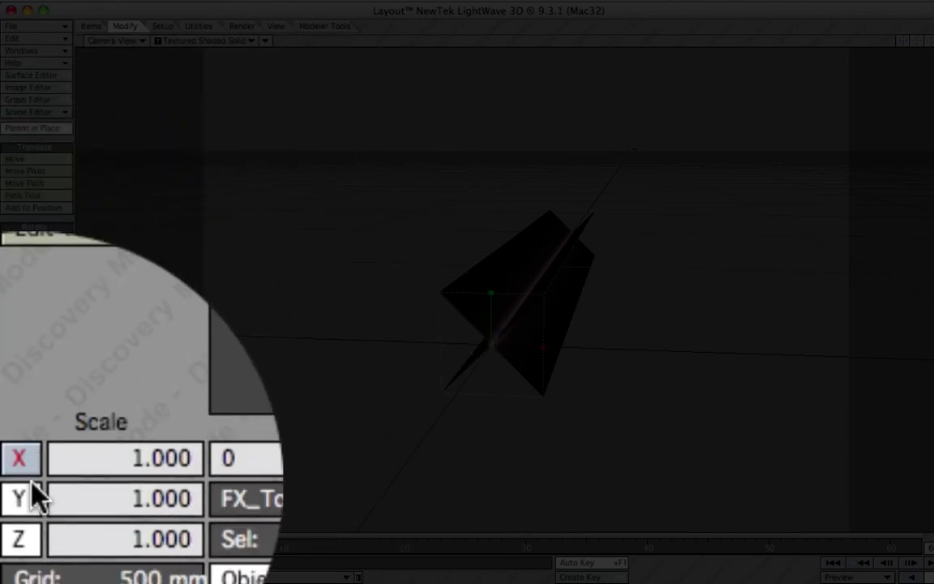
click(27, 495)
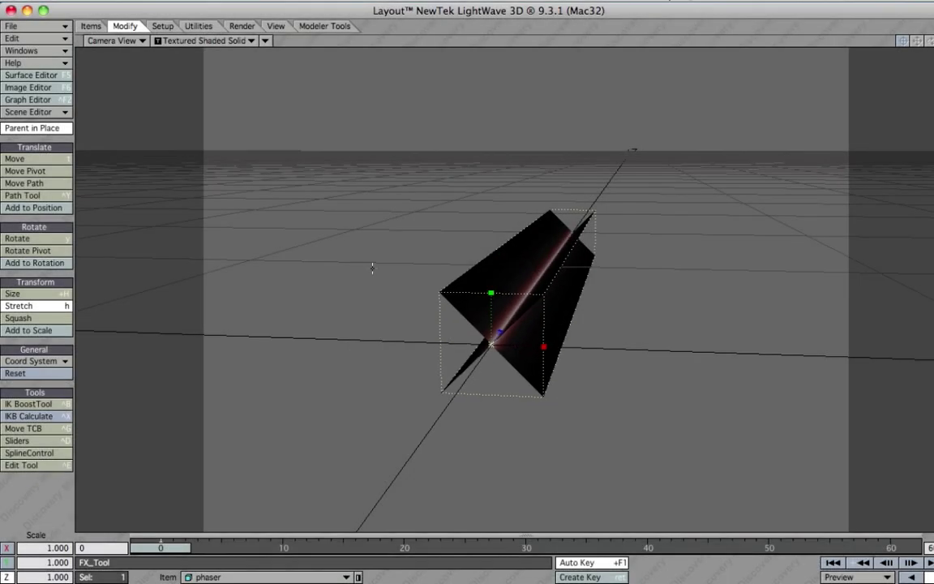
drag(470, 378, 920, 377)
drag(325, 154, 325, 144)
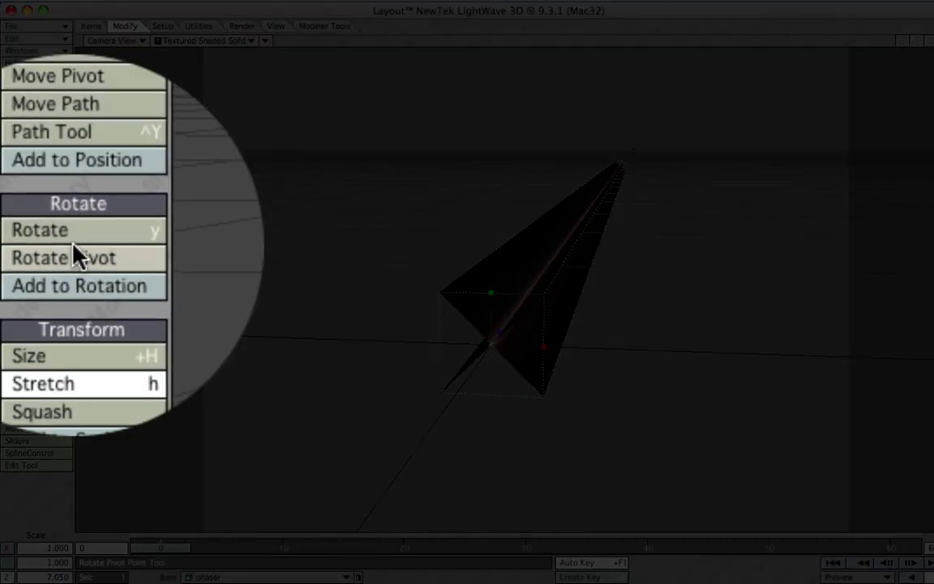
Rotate the phaser to about 185° heading and -3.4° pitch, and move it to about X 151 mm, Z 1.29 m
click(23, 238)
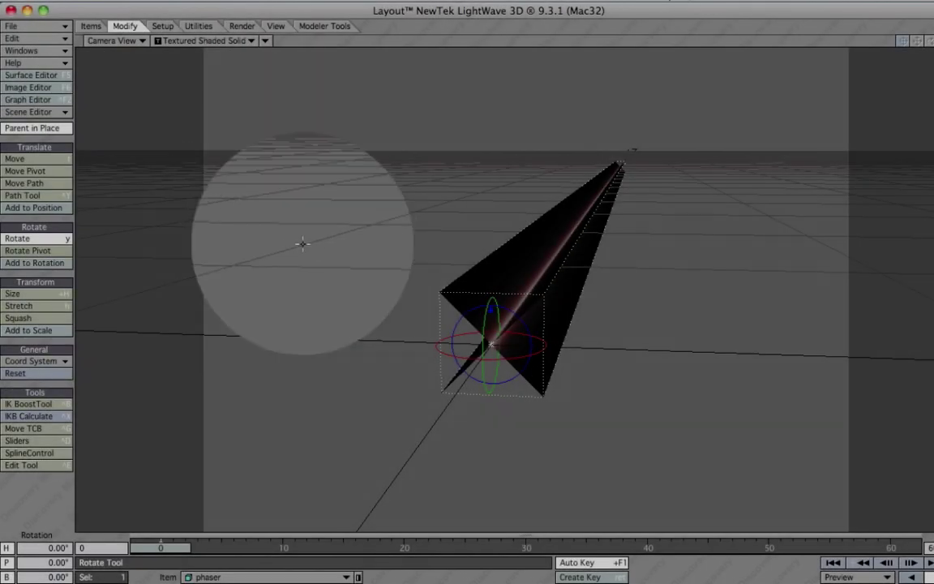
drag(302, 243, 904, 232)
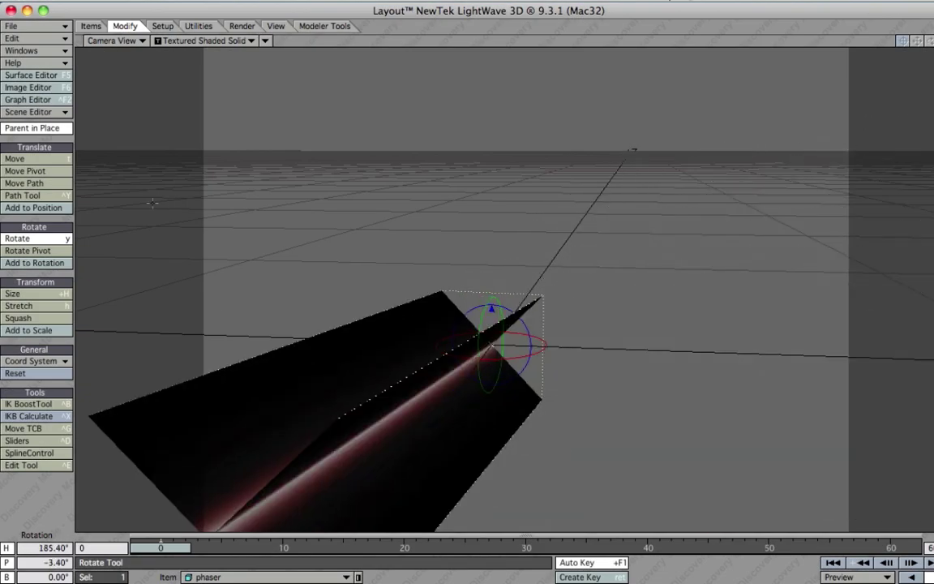
click(31, 158)
drag(331, 201, 550, 109)
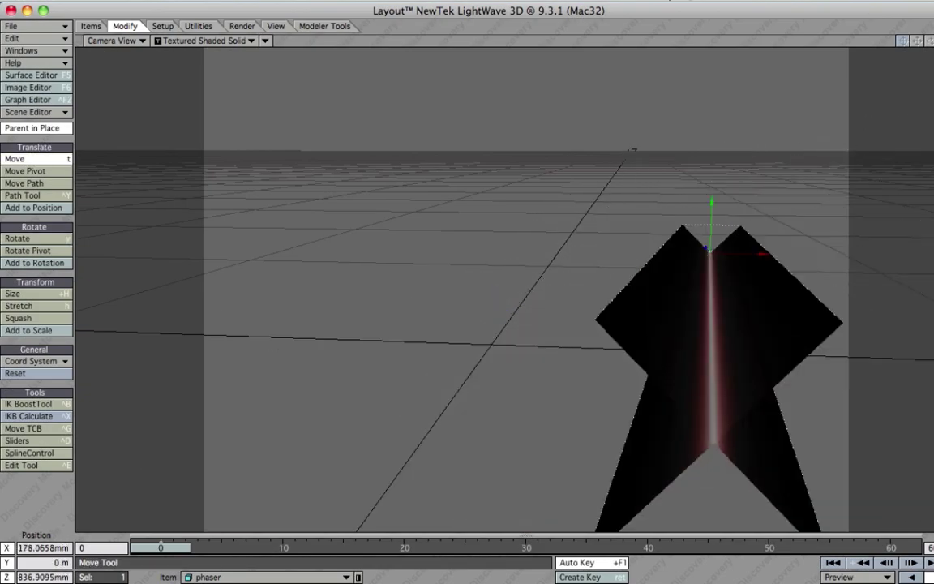
drag(710, 252, 640, 221)
Render the current frame to check the lengthened, repositioned beam, and close the rendered image
key(F9)
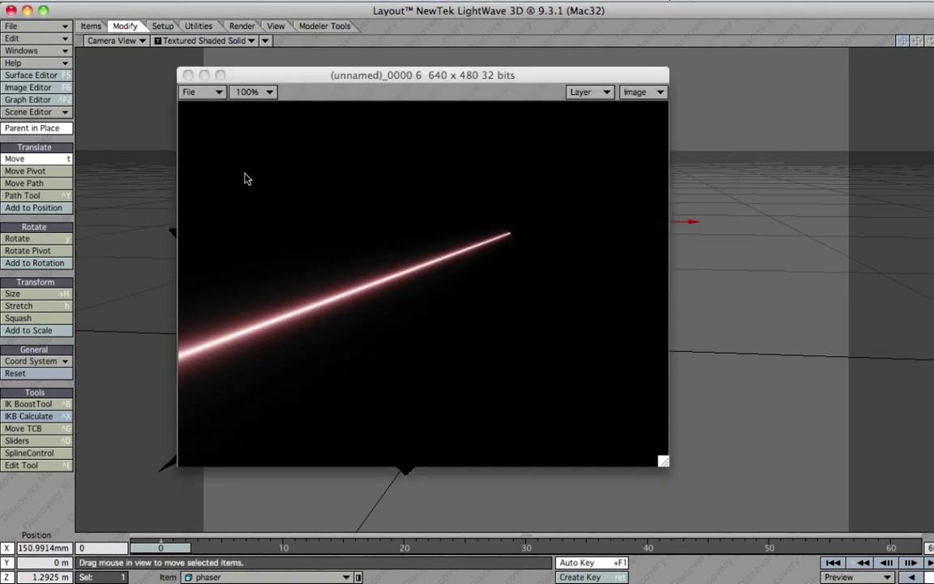
click(187, 75)
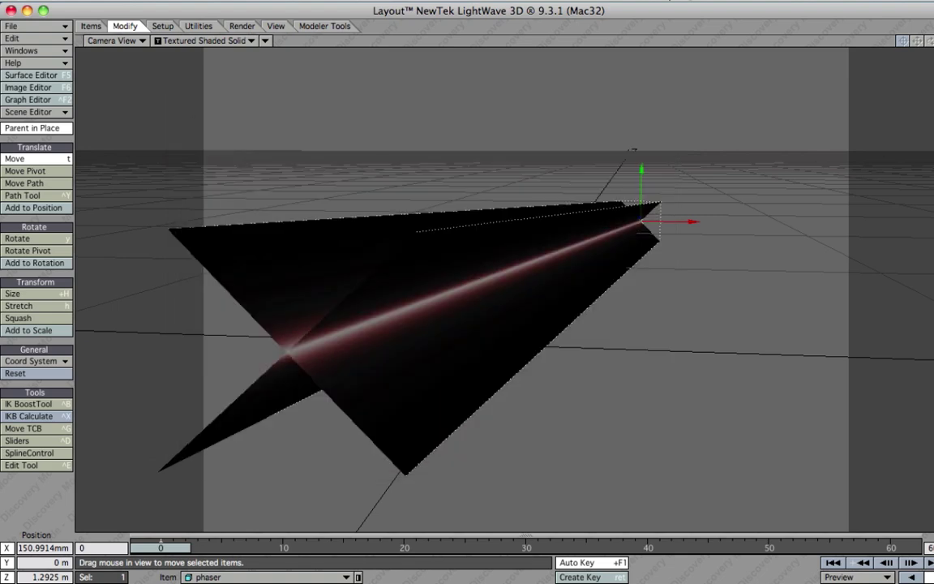
Select the scene light and rename it phaserfire
click(213, 583)
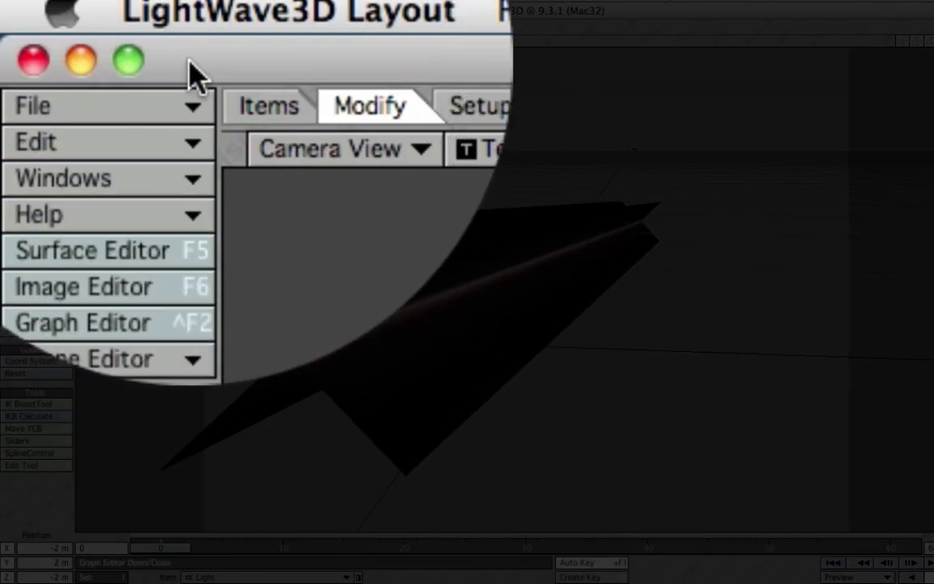
click(267, 106)
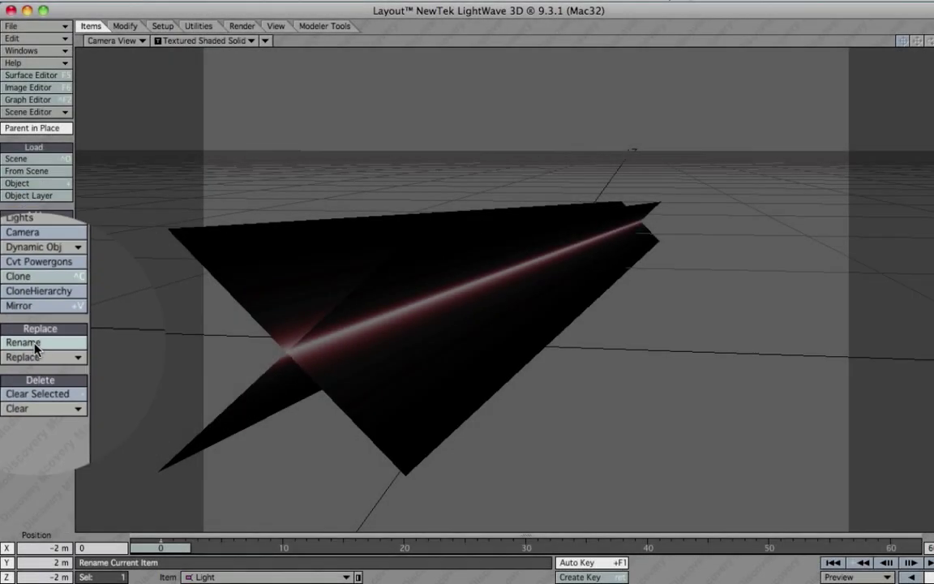
click(35, 343)
text(fire)
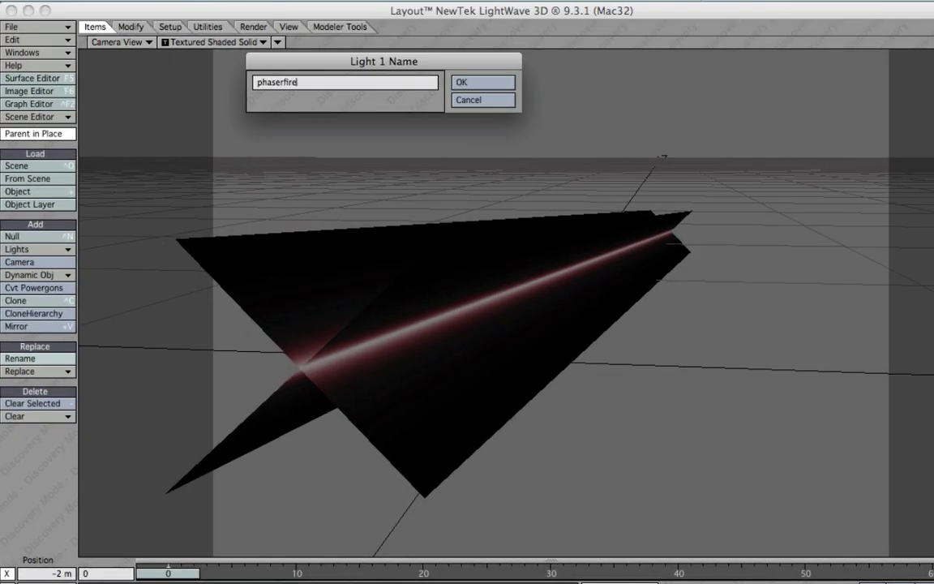
key(Return)
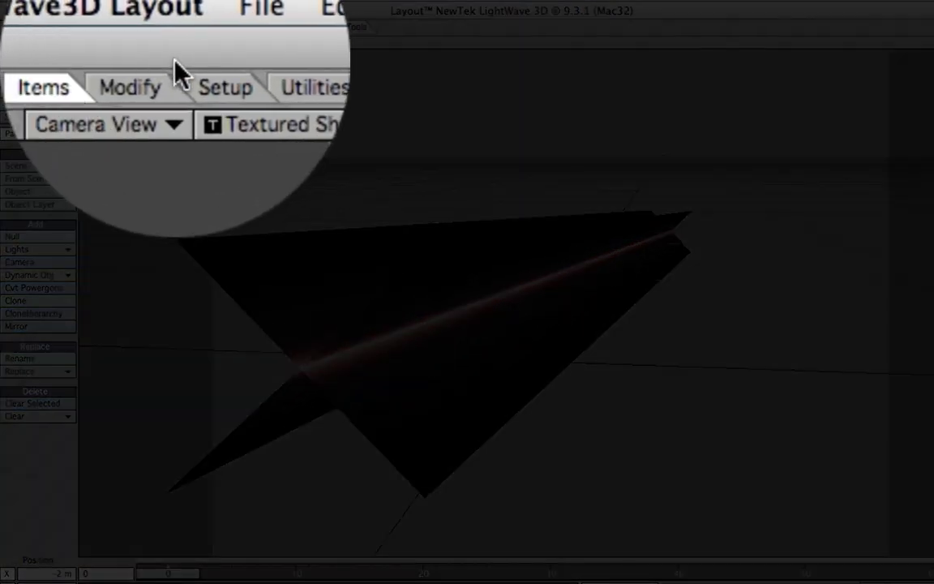
Parent the phaserfire light to the phaser object in its Motion Options, and close the dialog
click(166, 26)
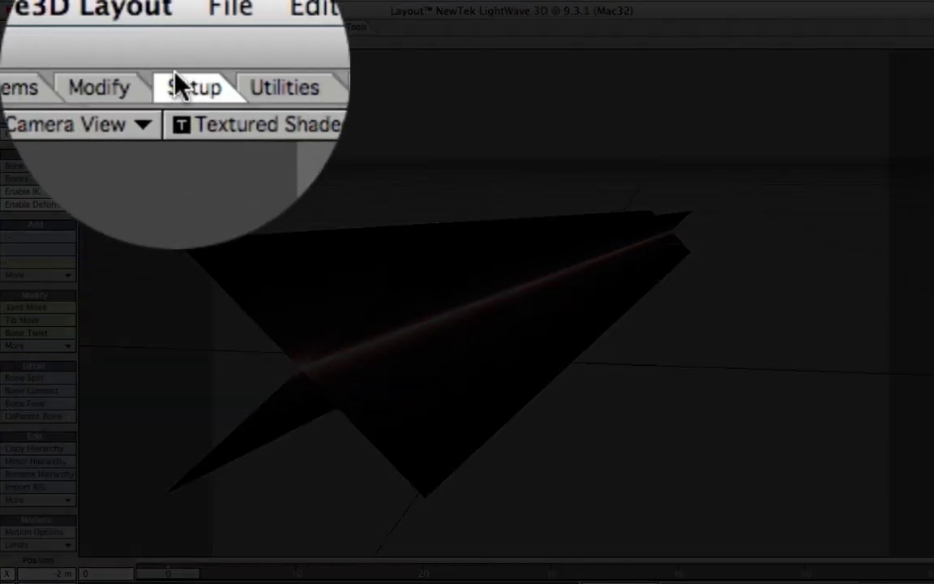
click(29, 534)
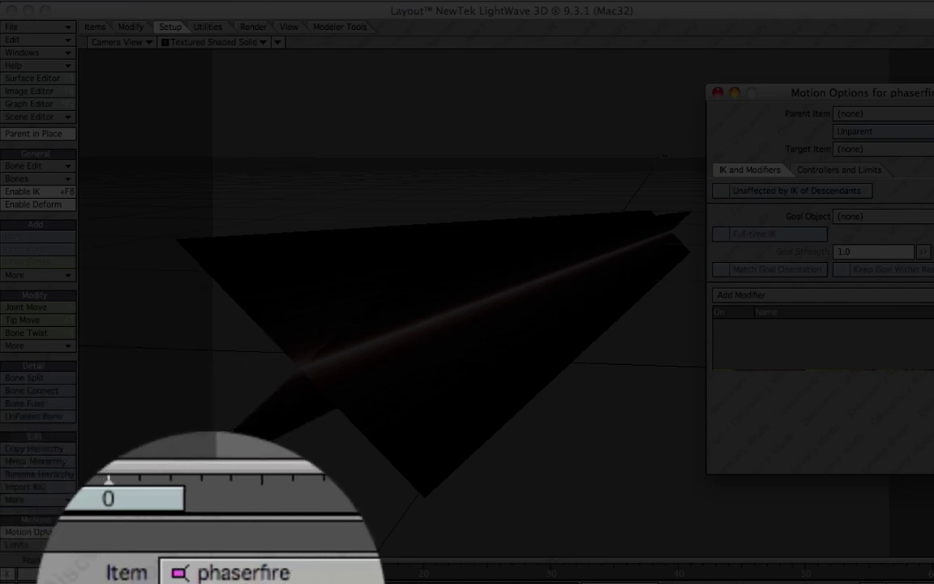
click(843, 115)
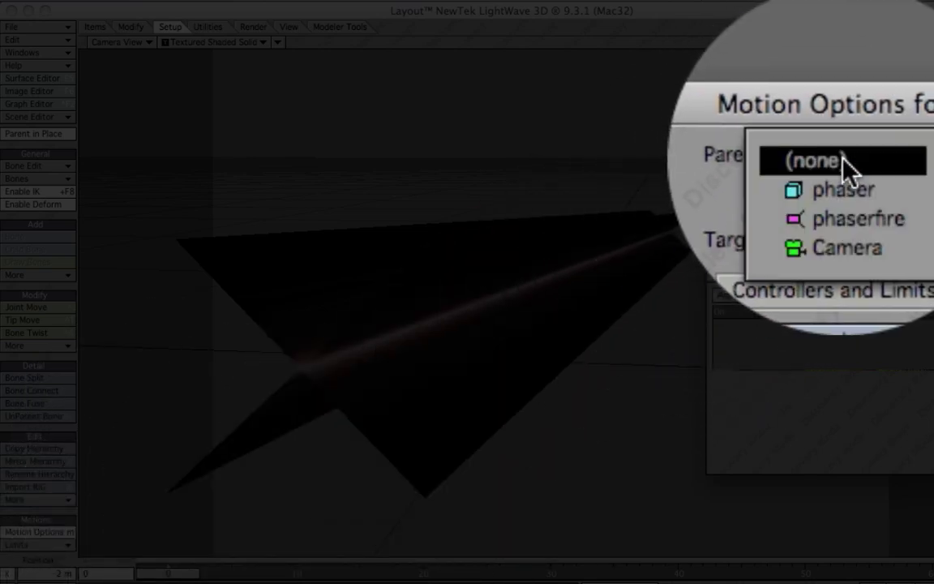
click(843, 159)
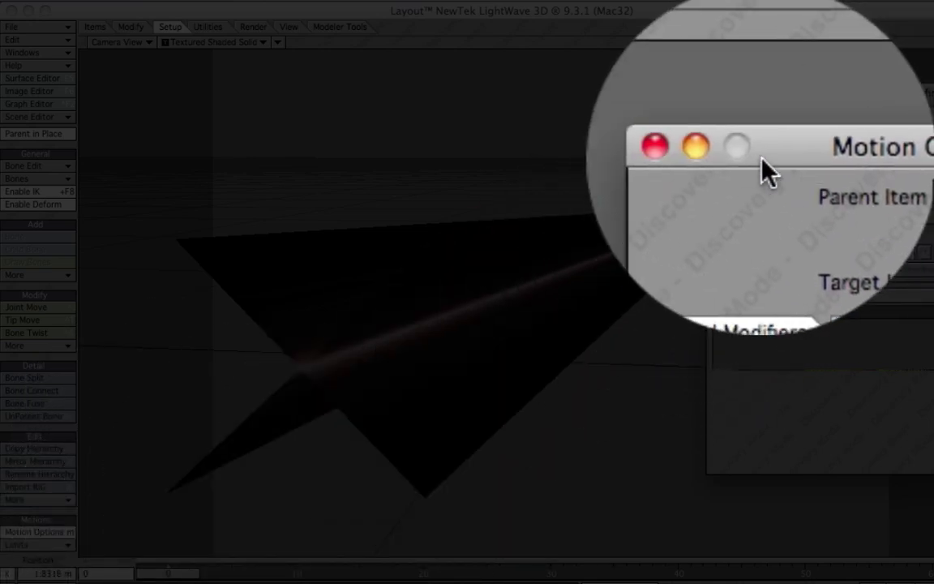
click(716, 169)
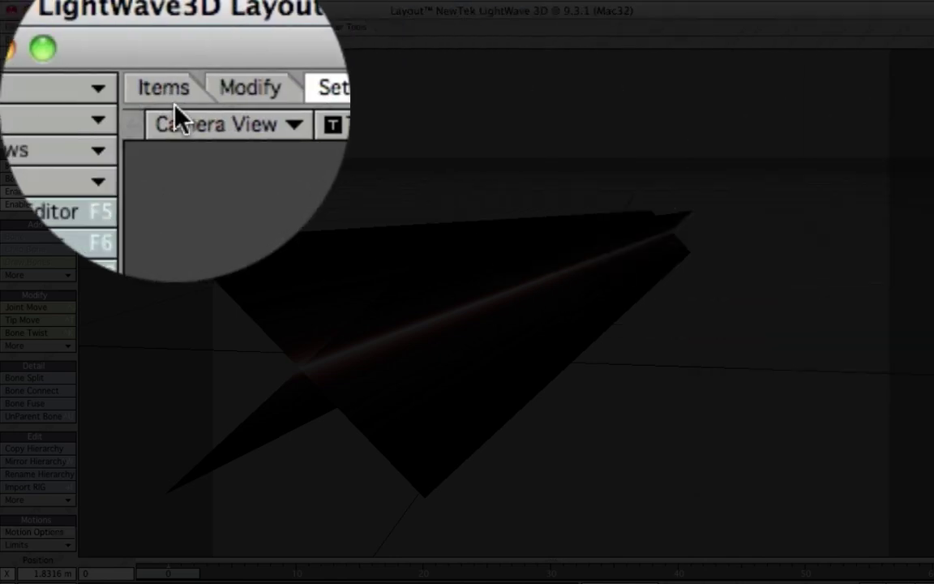
Set the phaserfire light's X, Y and Z position to 0 m so it sits at the phaser's origin
click(130, 27)
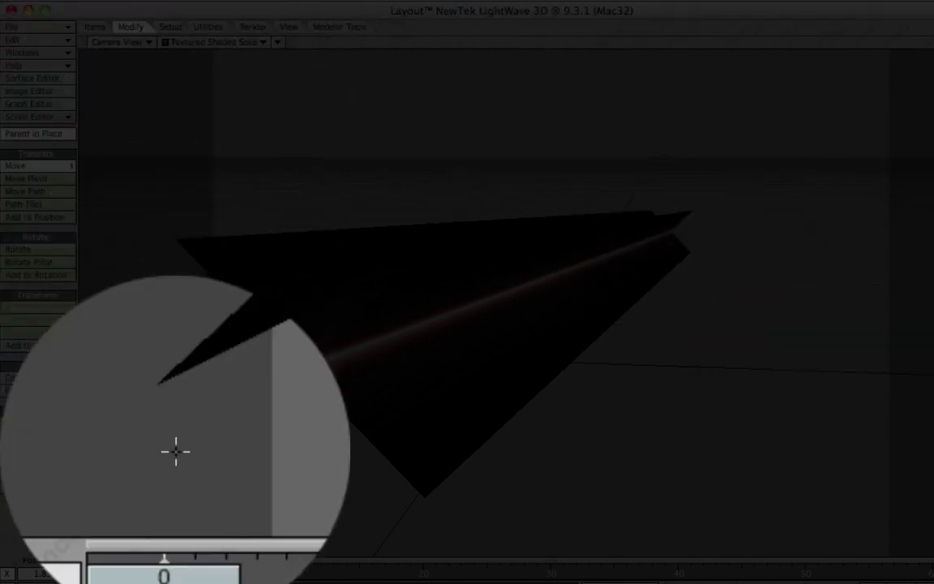
click(39, 574)
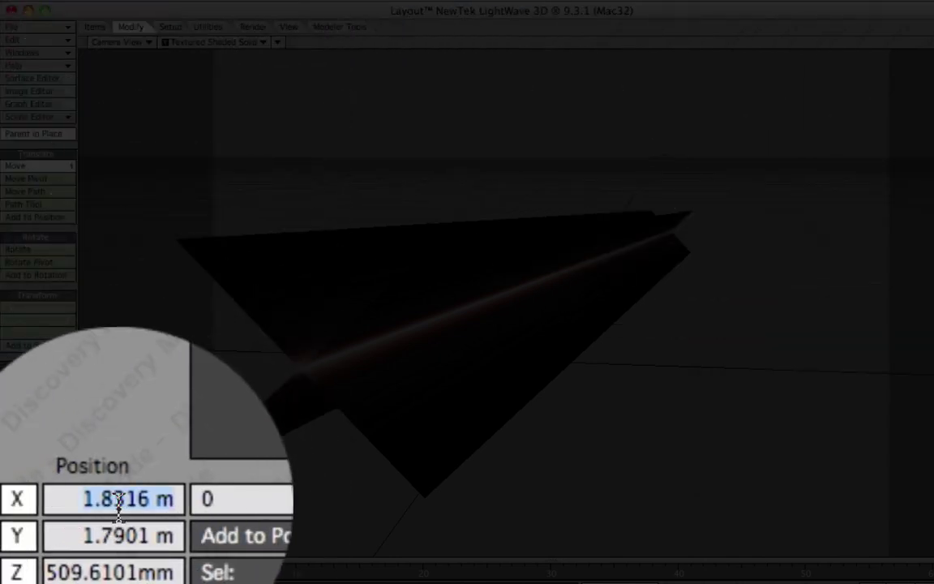
text(0)
key(Tab)
text(0)
key(Tab)
text(0)
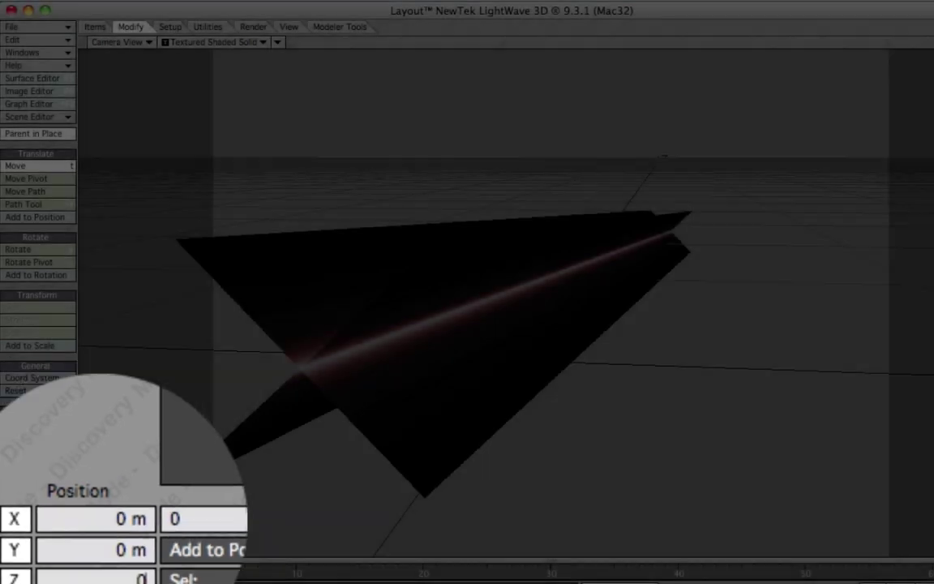
key(Return)
key(Return)
key(Return)
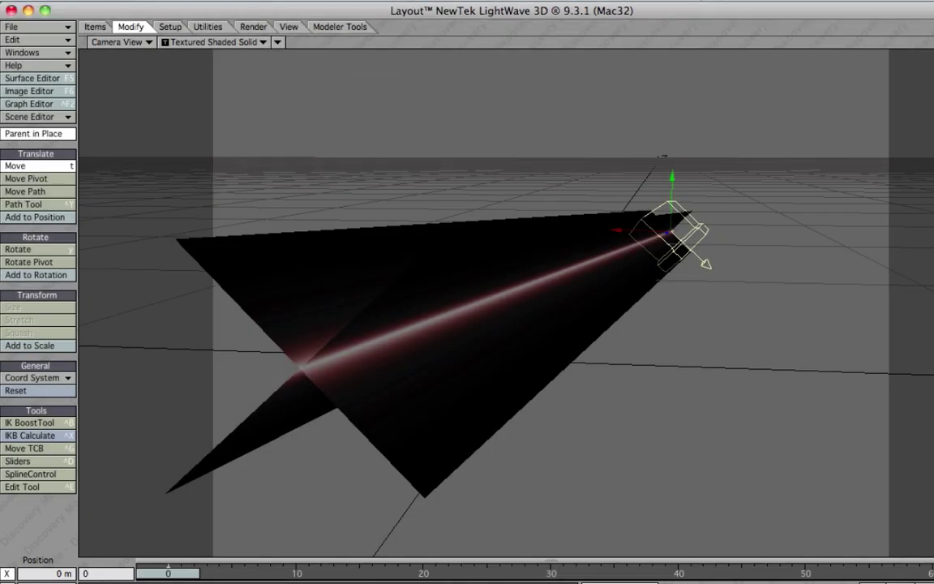
Enable the lens flare on the phaserfire light and set its Flare Intensity to 100%
key(p)
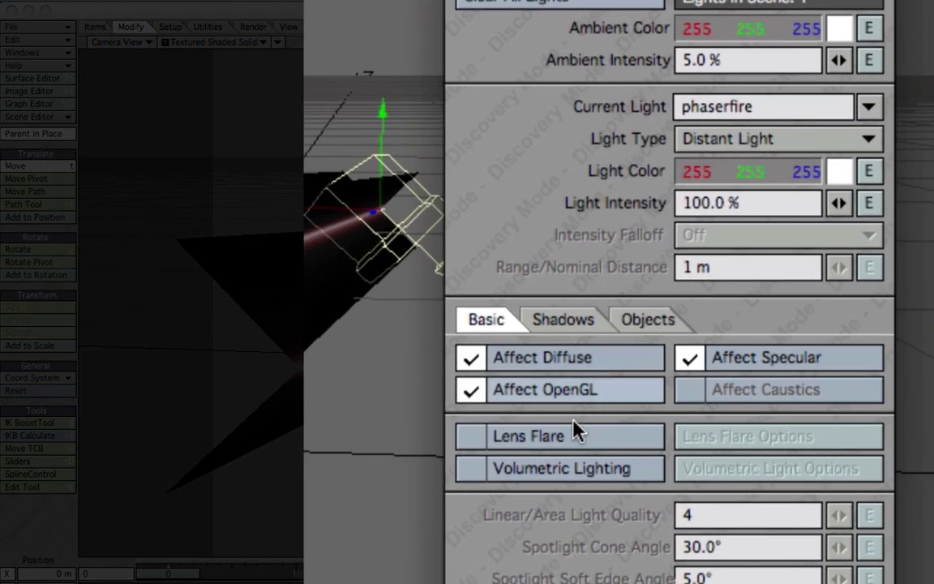
click(771, 357)
click(730, 440)
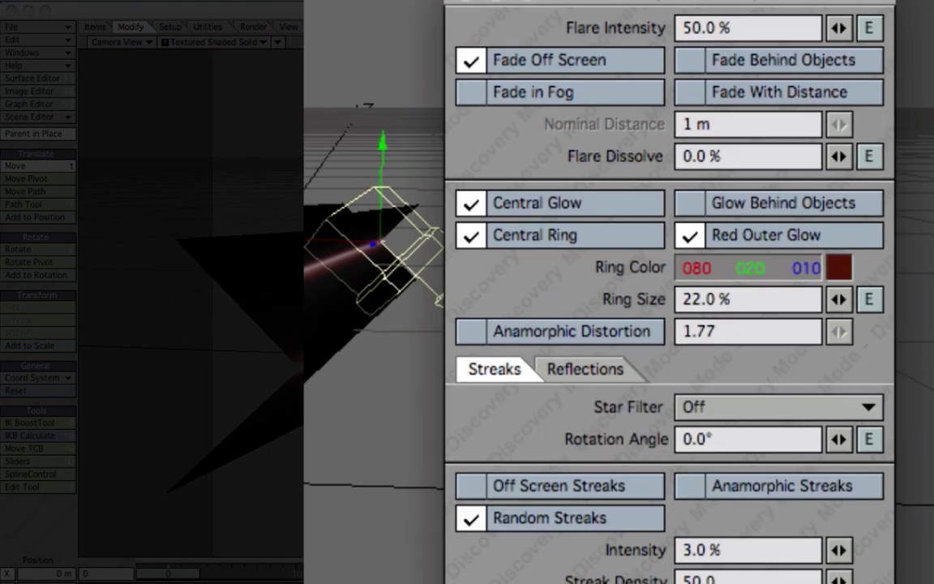
click(748, 28)
key(BackSpace)
key(BackSpace)
key(BackSpace)
key(BackSpace)
key(BackSpace)
key(BackSpace)
text(100)
key(Tab)
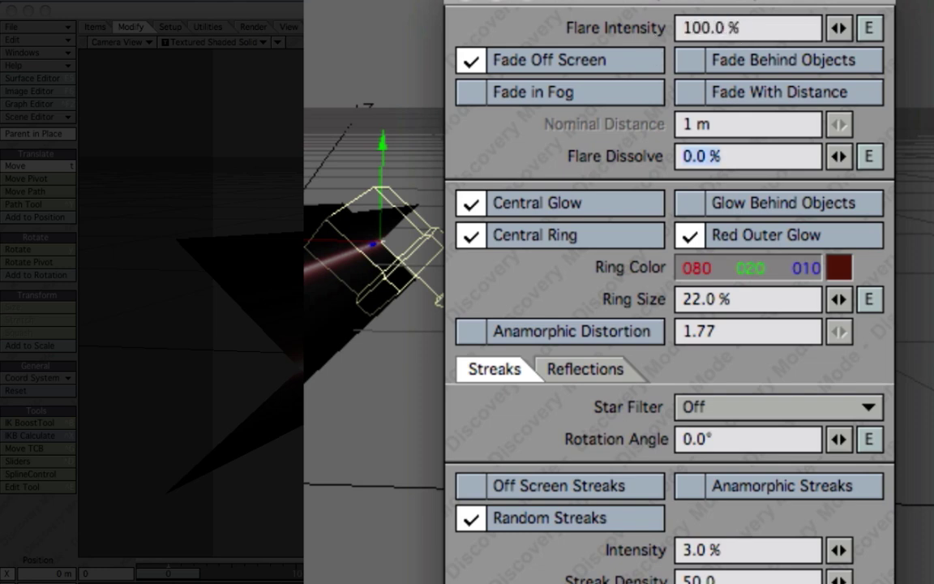
Turn off the flare's Central Ring and Red Outer Glow, and enable Fade With Distance with a 2 m nominal distance
click(606, 235)
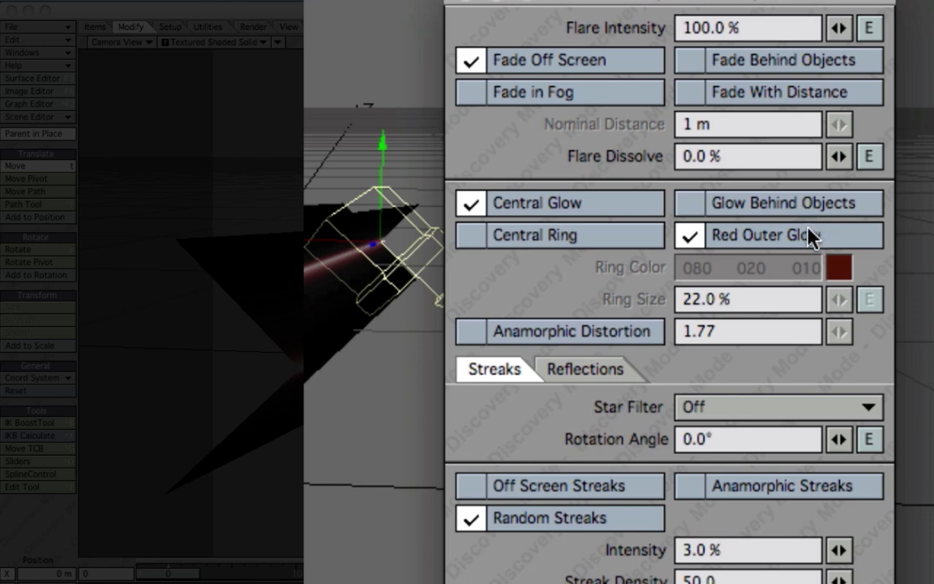
click(804, 236)
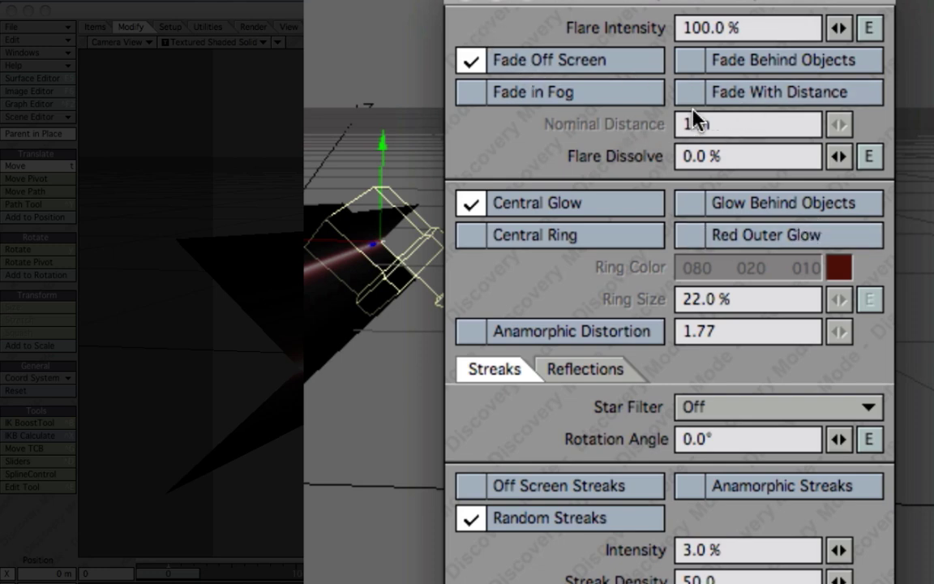
click(717, 92)
click(712, 127)
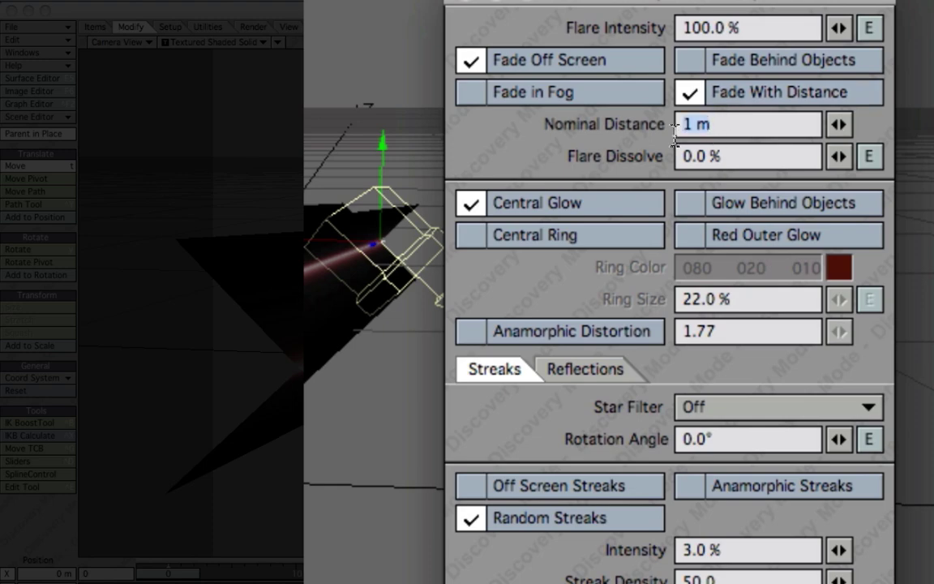
text(2)
key(Tab)
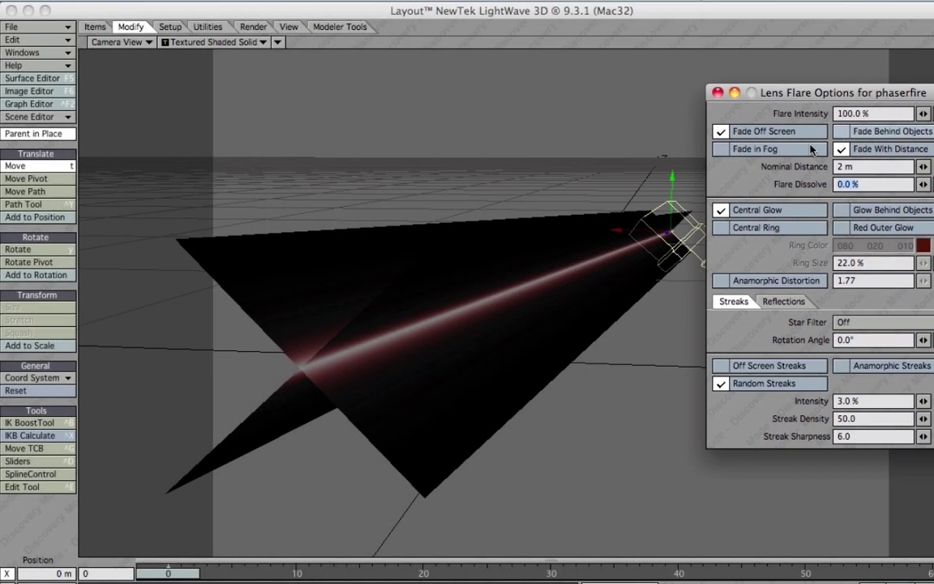
click(717, 93)
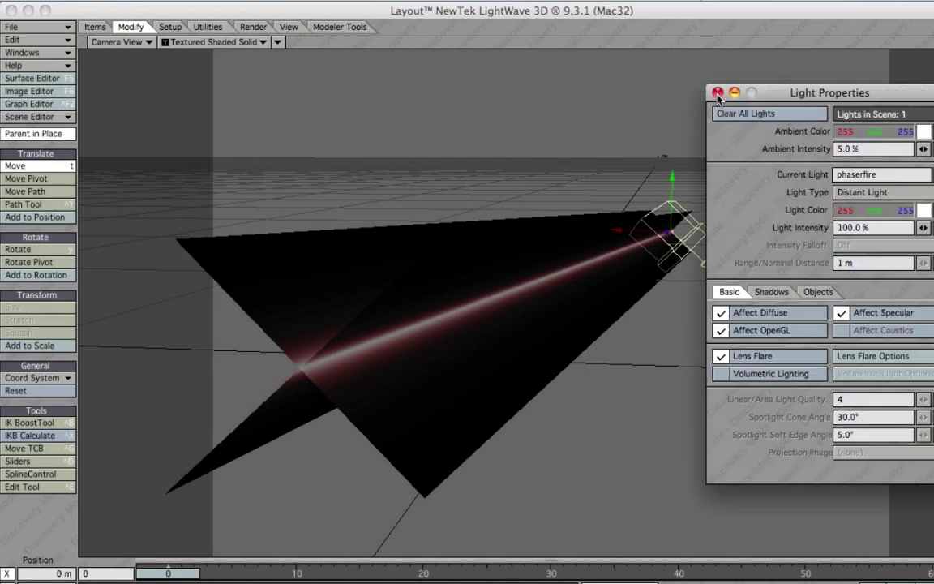
Render the current frame to check the lens flare at the beam's origin, and move the rendered image clear of the Light Properties
key(F9)
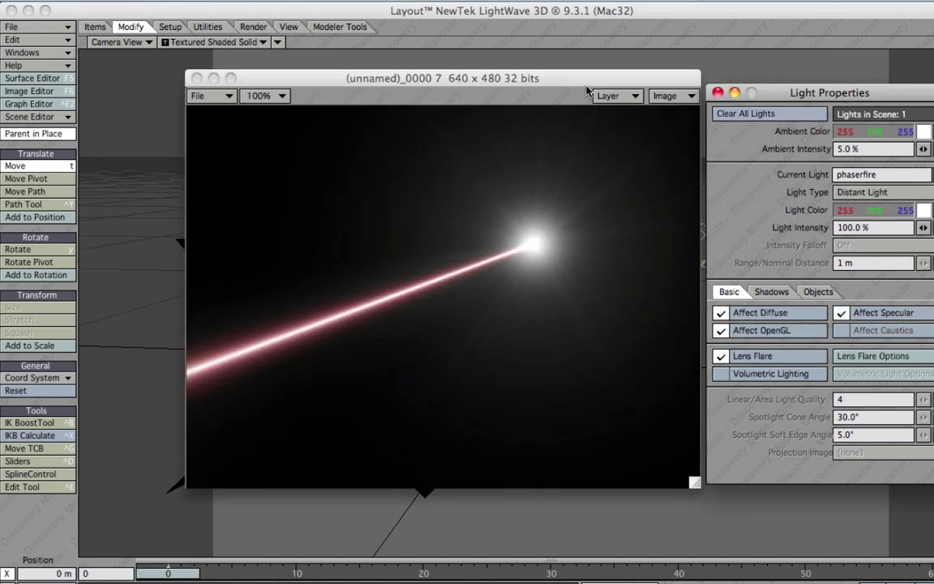
drag(527, 78, 616, 37)
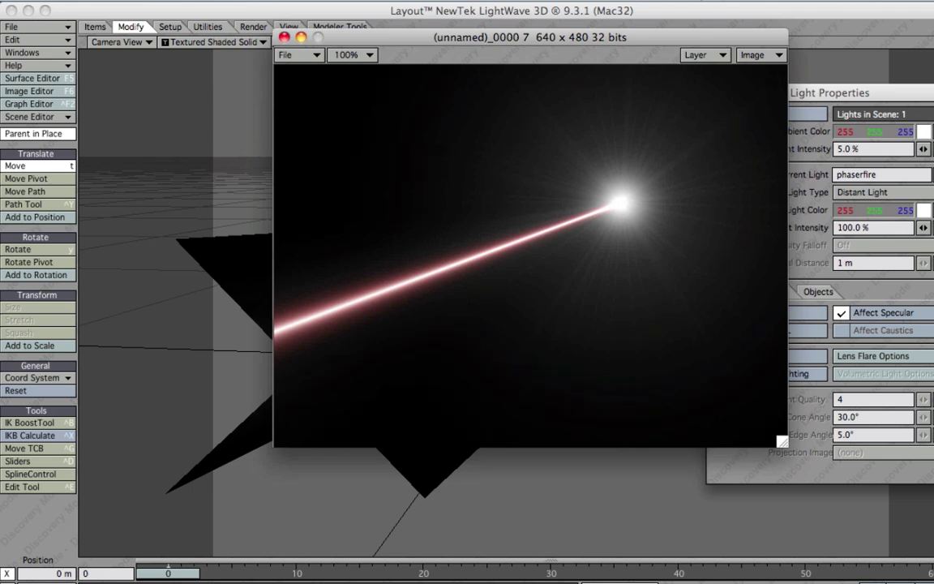
Set the phaserfire light's colour to the Salmon crayon and render the frame again to check the tinted flare
click(923, 213)
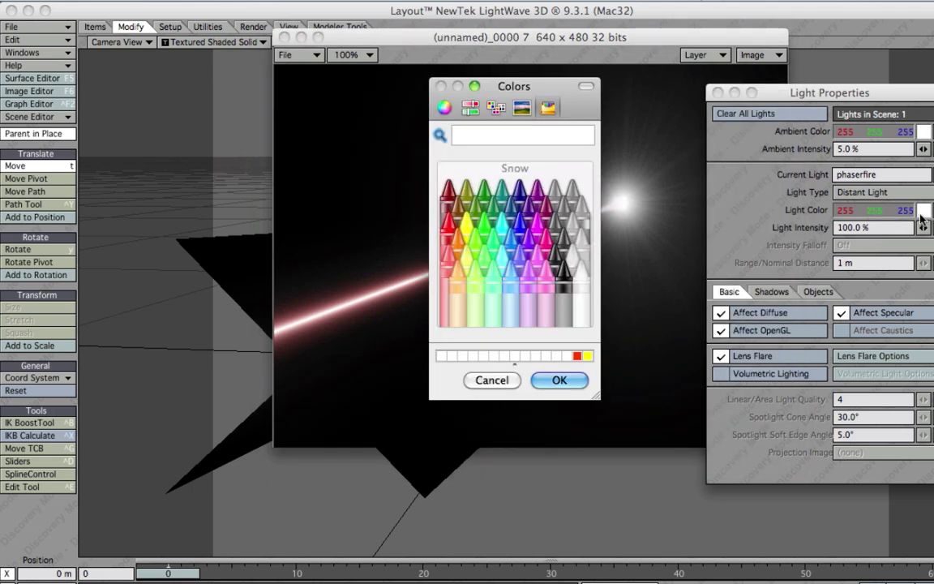
click(440, 138)
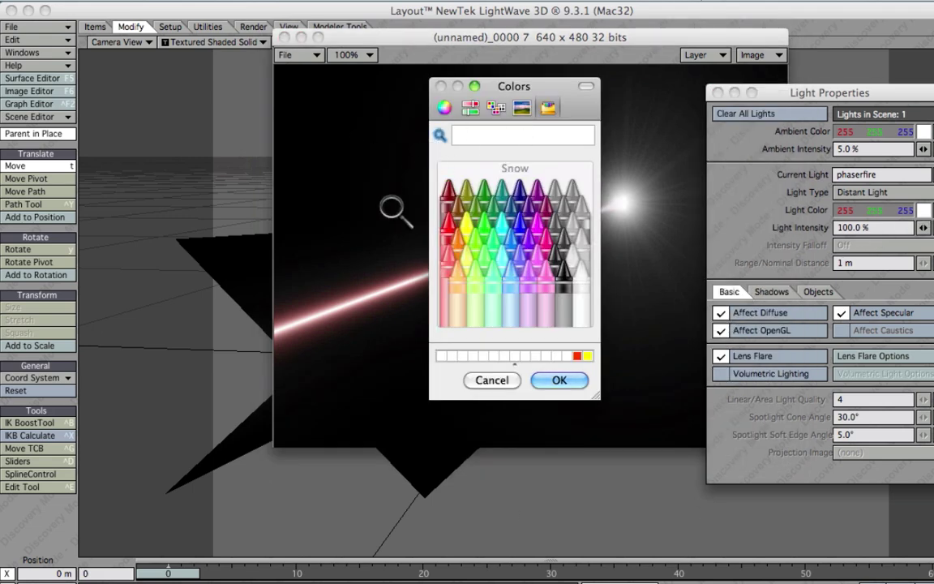
click(348, 313)
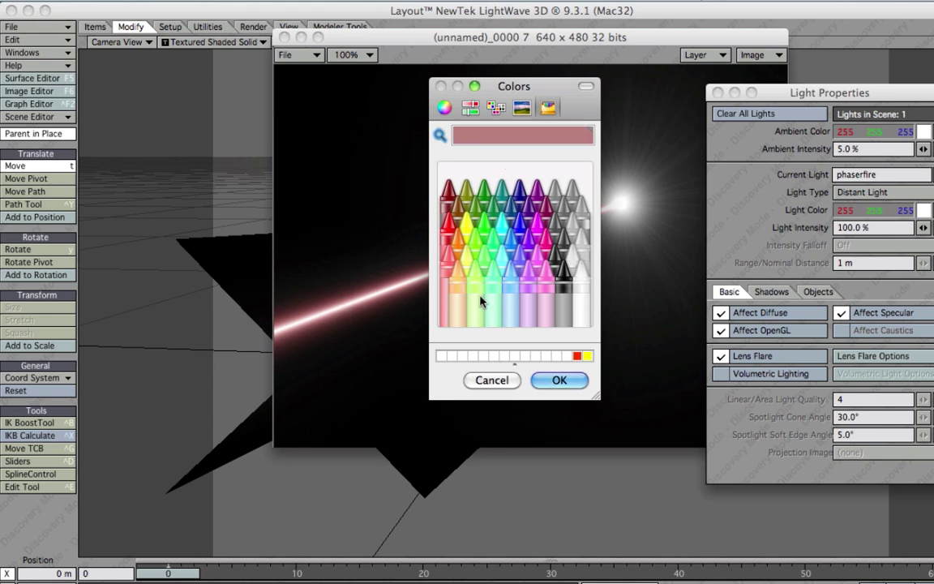
click(456, 239)
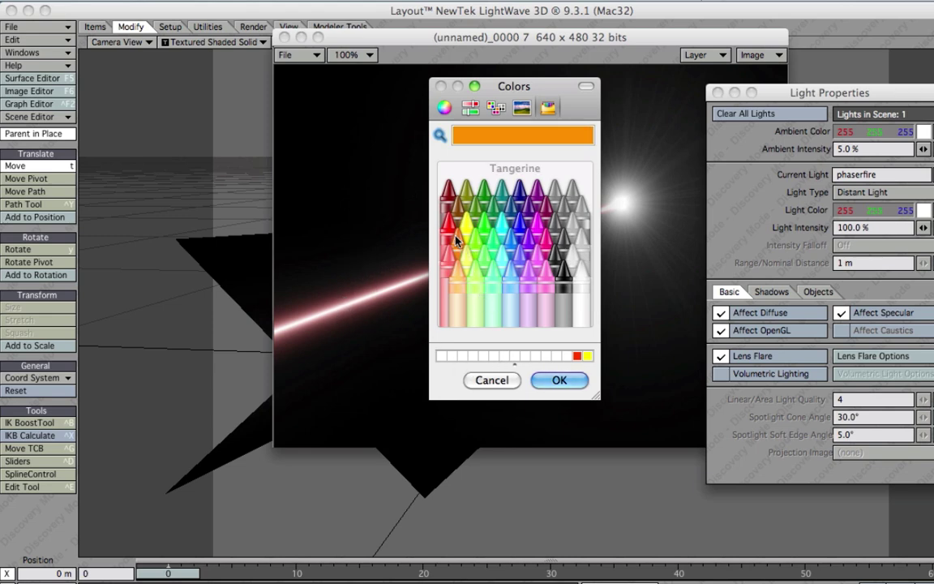
click(449, 258)
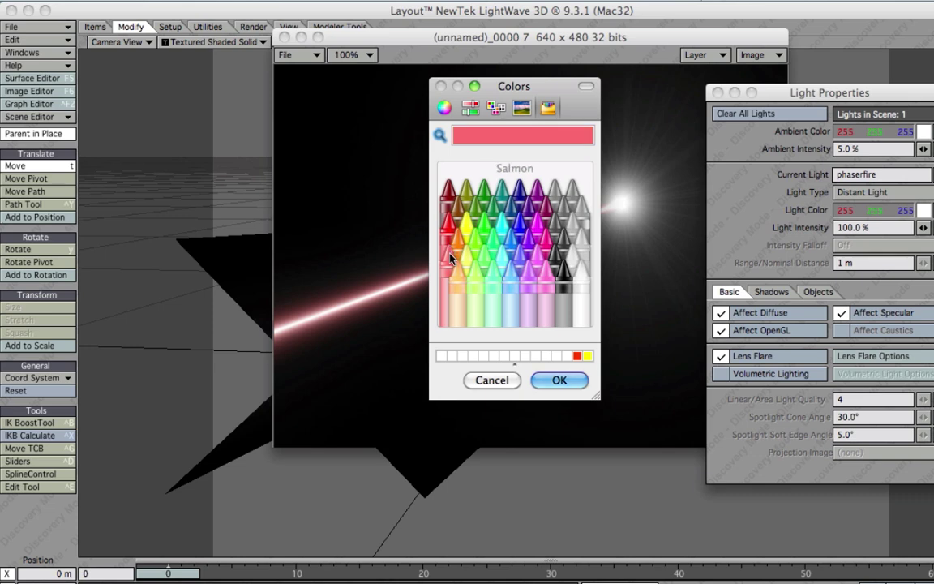
click(559, 380)
key(F9)
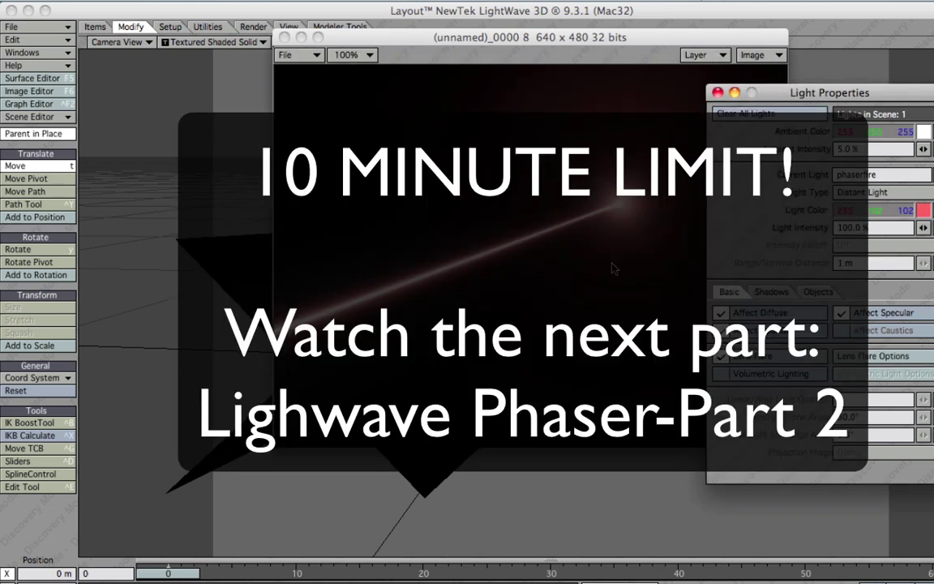
click(614, 269)
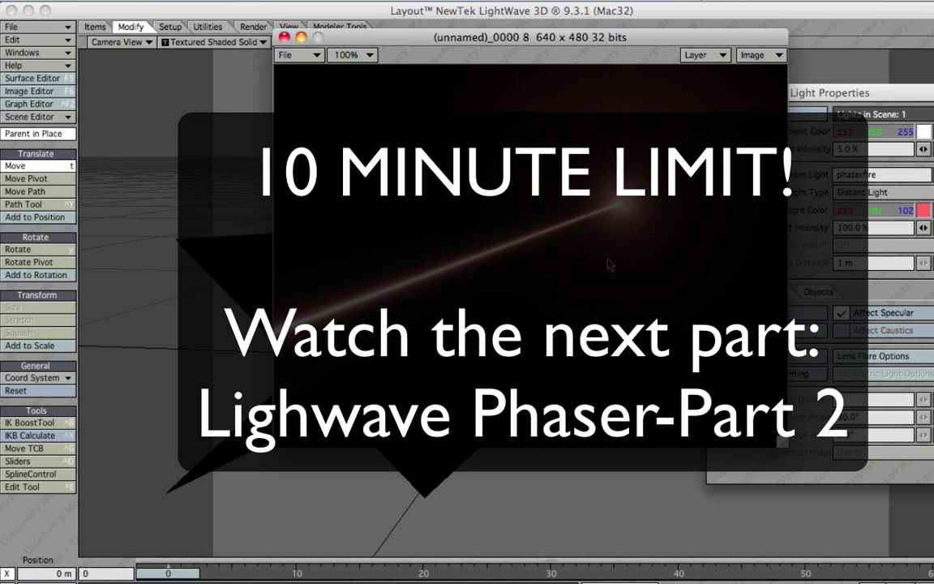